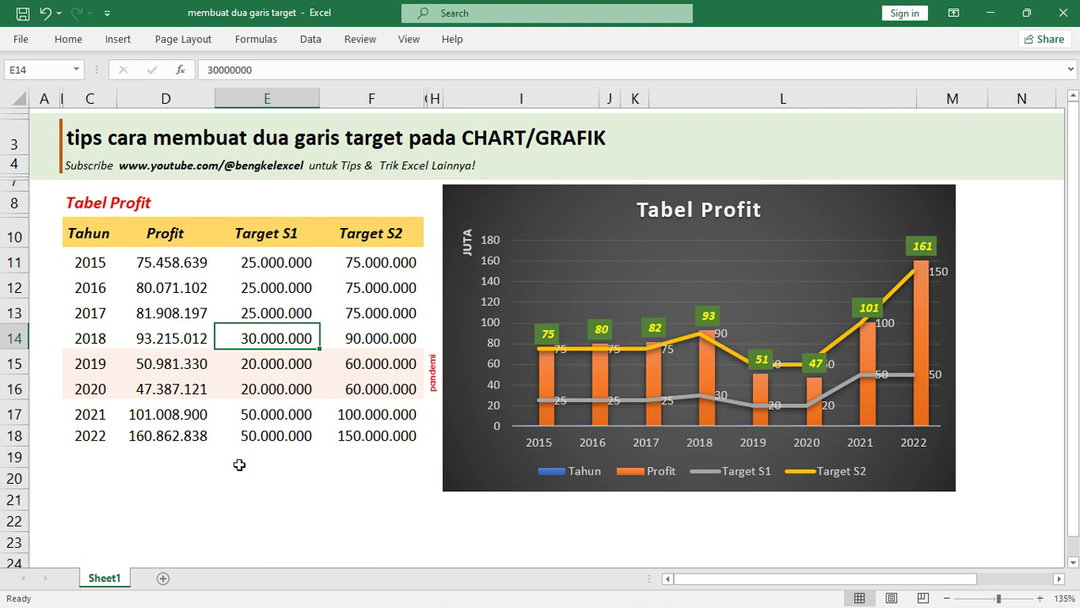
# Select empty cells near the Tabel Profit table and check the 2021 Target S2 value.
pyautogui.click(241, 461)
pyautogui.click(293, 499)
pyautogui.click(322, 415)
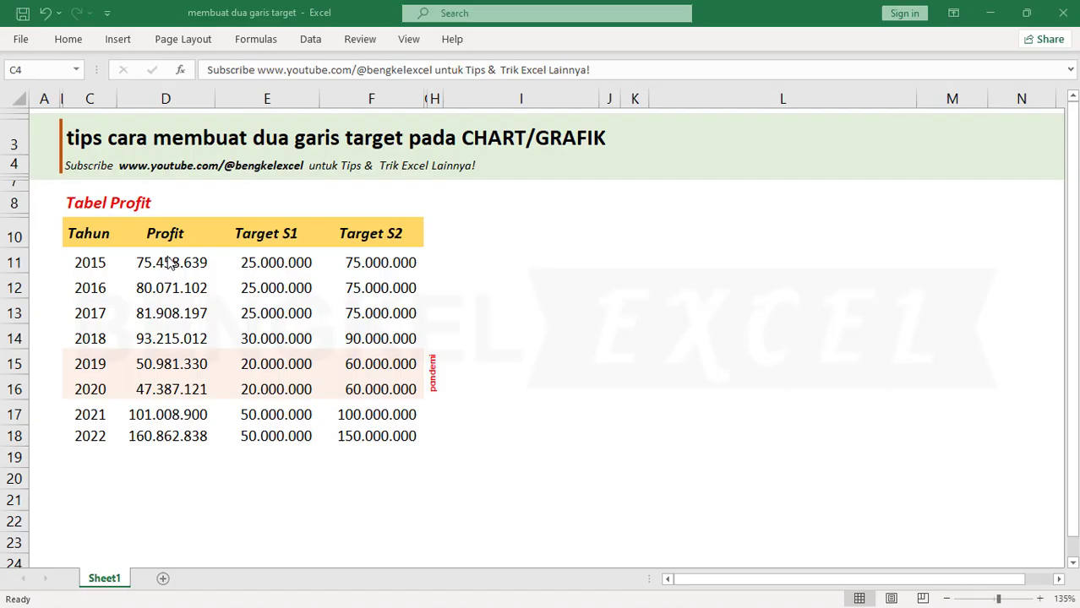
pyautogui.click(98, 263)
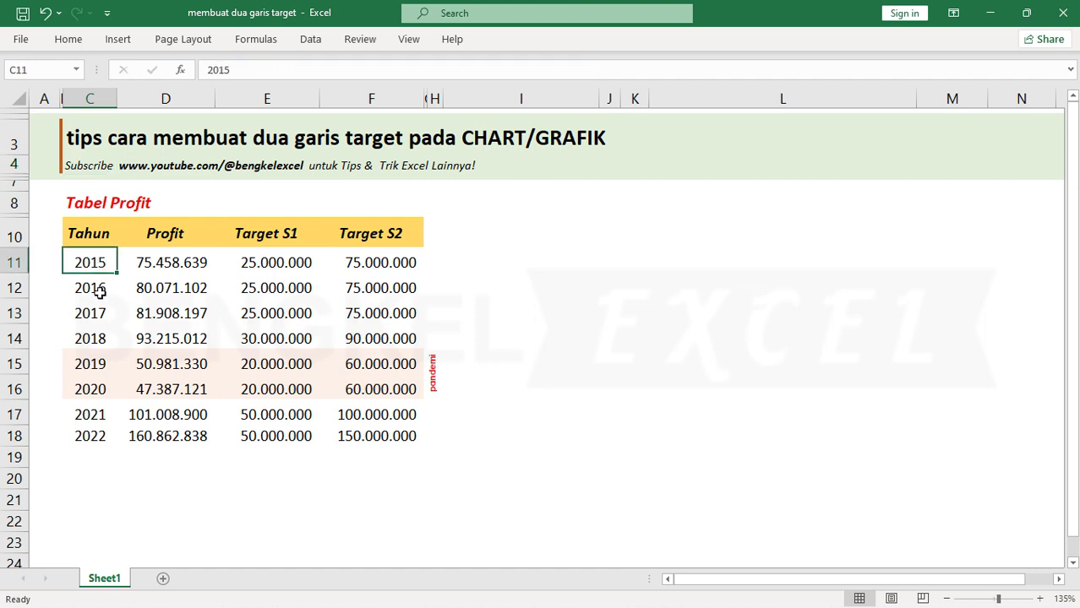
pyautogui.click(99, 289)
pyautogui.click(97, 362)
pyautogui.click(91, 414)
pyautogui.click(90, 435)
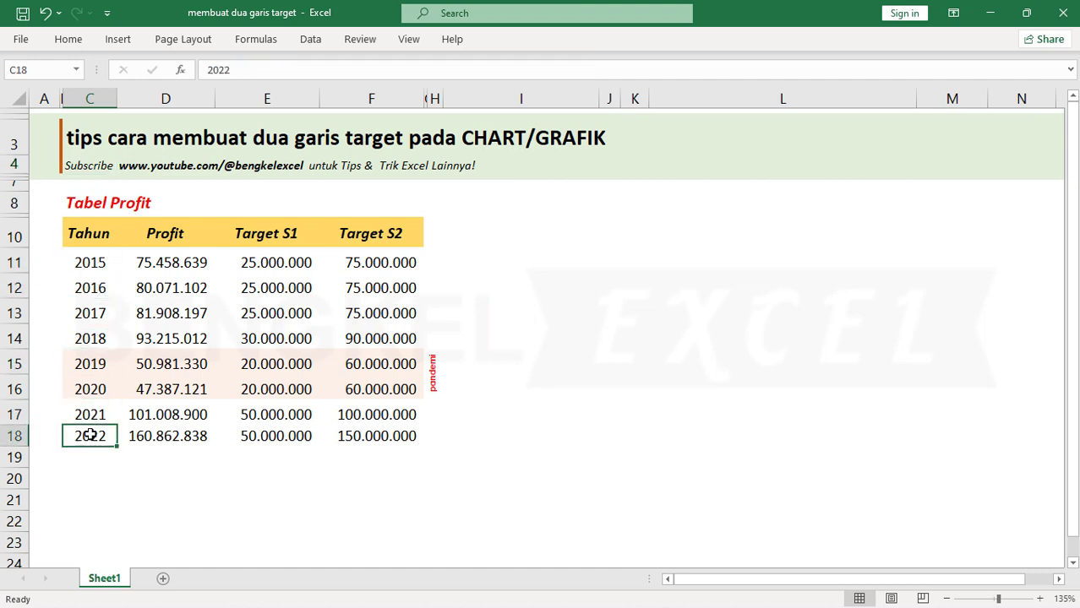
pyautogui.click(165, 355)
pyautogui.click(229, 309)
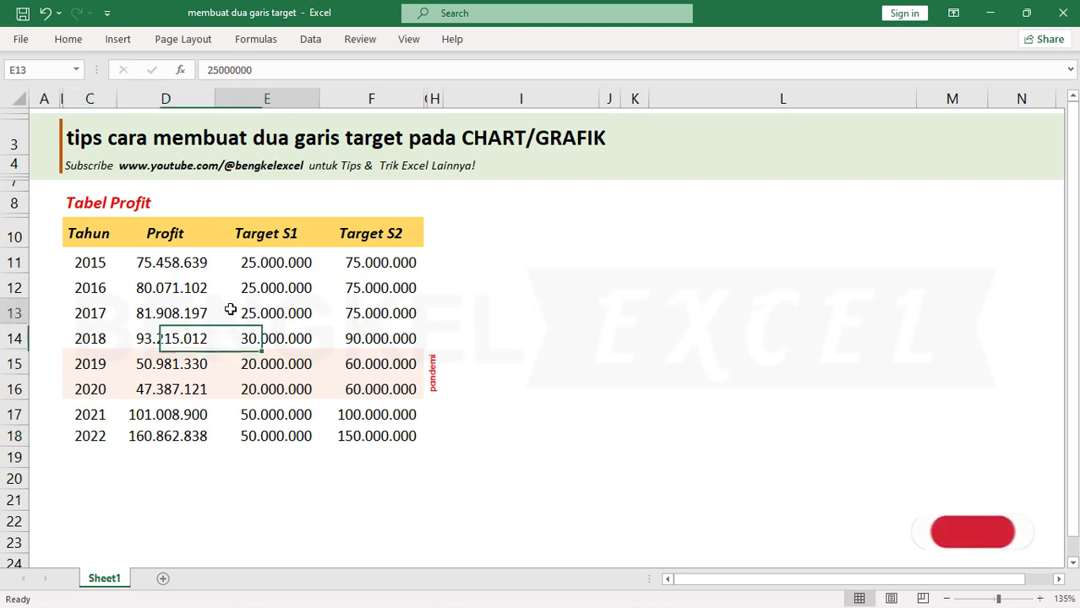
pyautogui.click(311, 282)
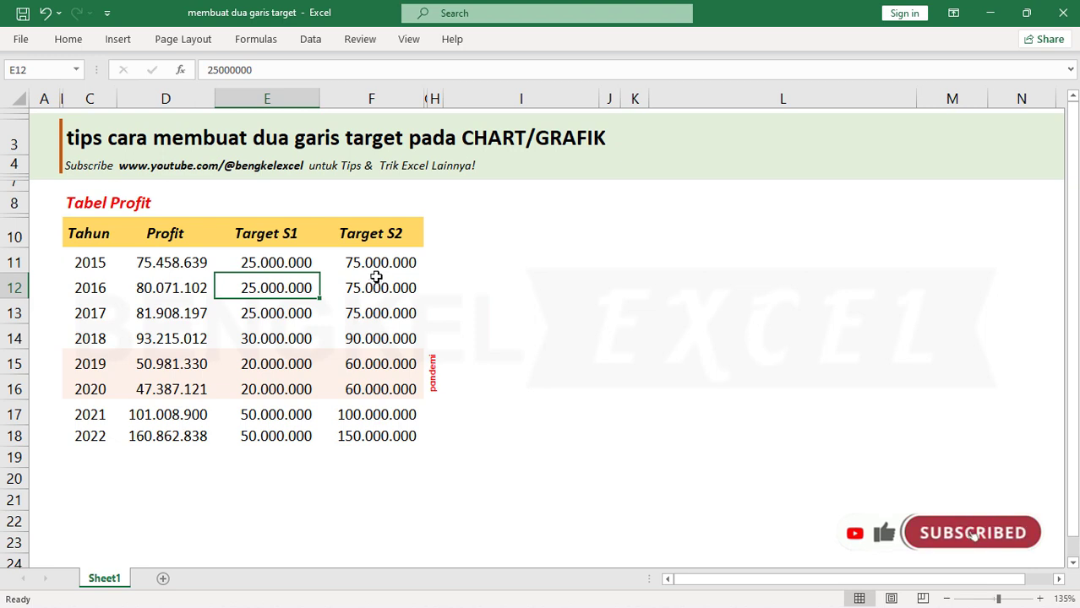
pyautogui.click(276, 233)
pyautogui.click(397, 235)
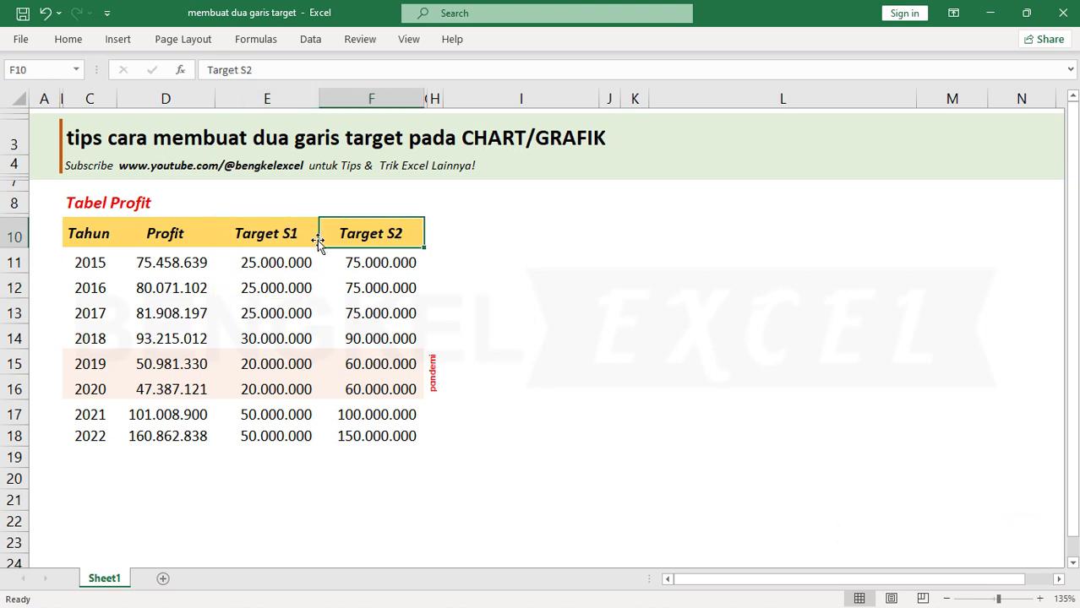
pyautogui.click(292, 235)
pyautogui.click(285, 296)
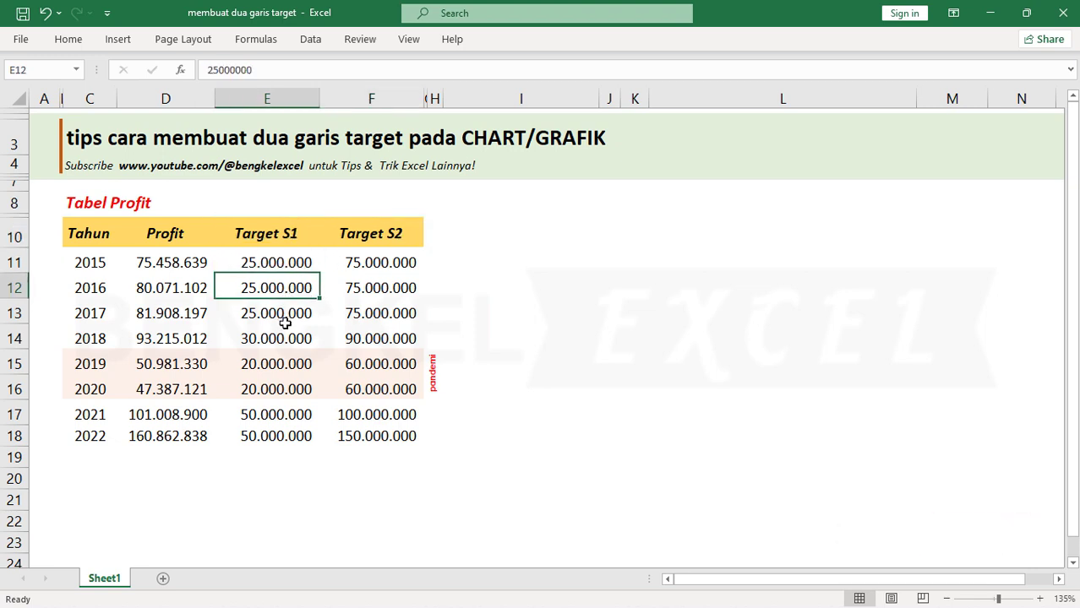
pyautogui.click(300, 238)
pyautogui.click(358, 235)
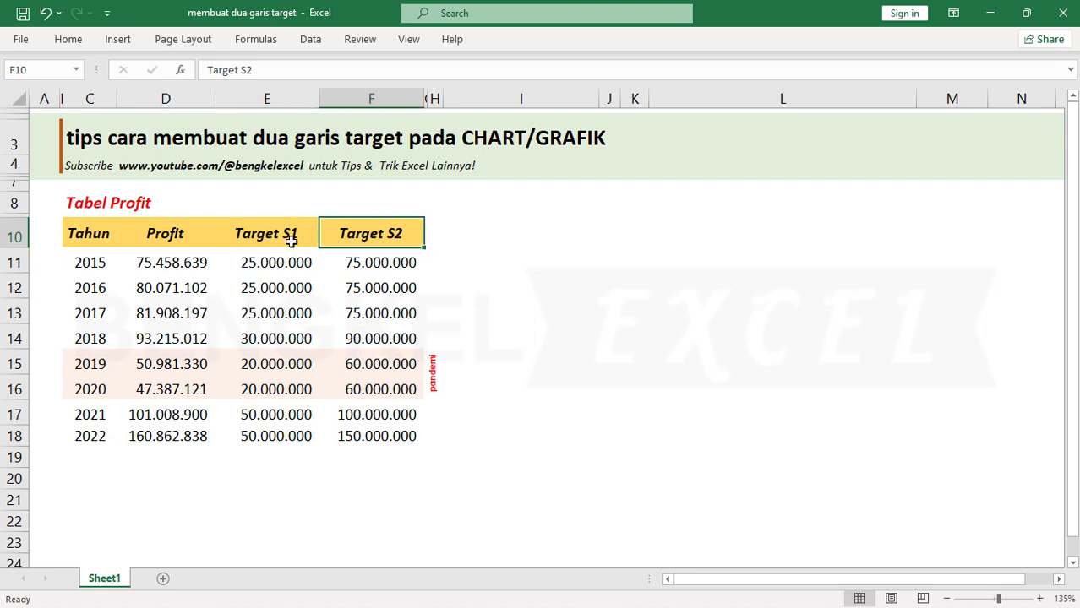
pyautogui.click(278, 241)
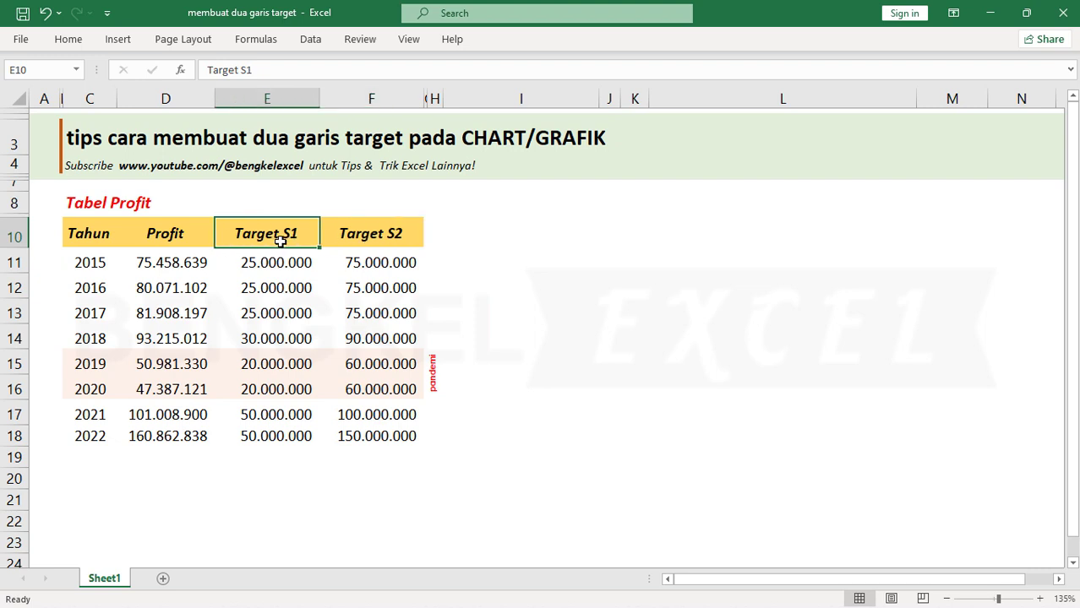
pyautogui.click(380, 244)
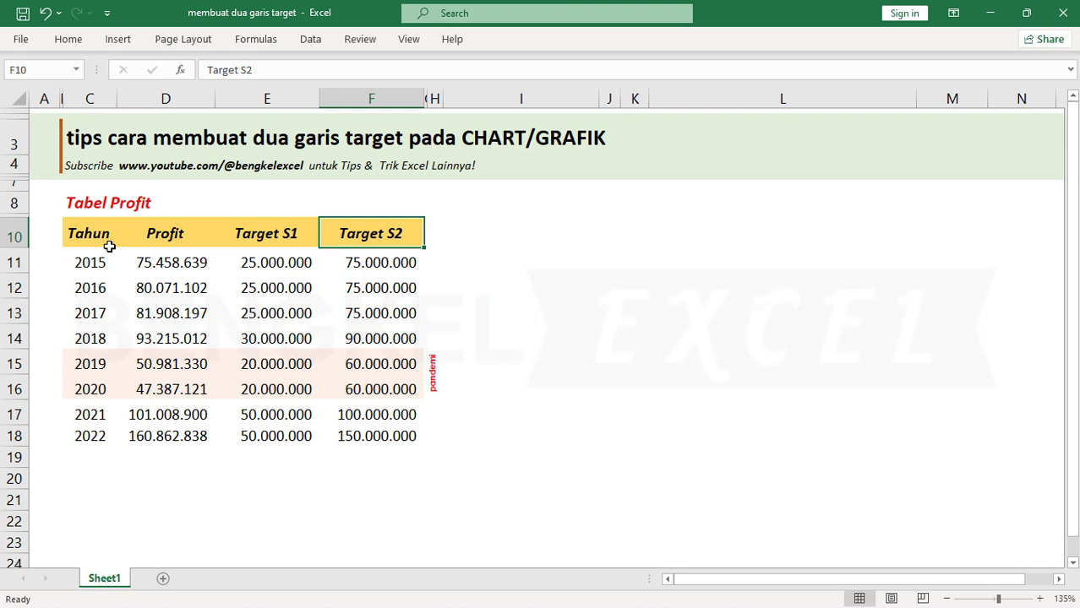
# Select the Tabel Profit range C10:F18 and bring up the Insert combo chart choices.
pyautogui.moveTo(99, 236)
pyautogui.mouseDown()
pyautogui.moveTo(129, 389)
pyautogui.moveTo(361, 434)
pyautogui.mouseUp()
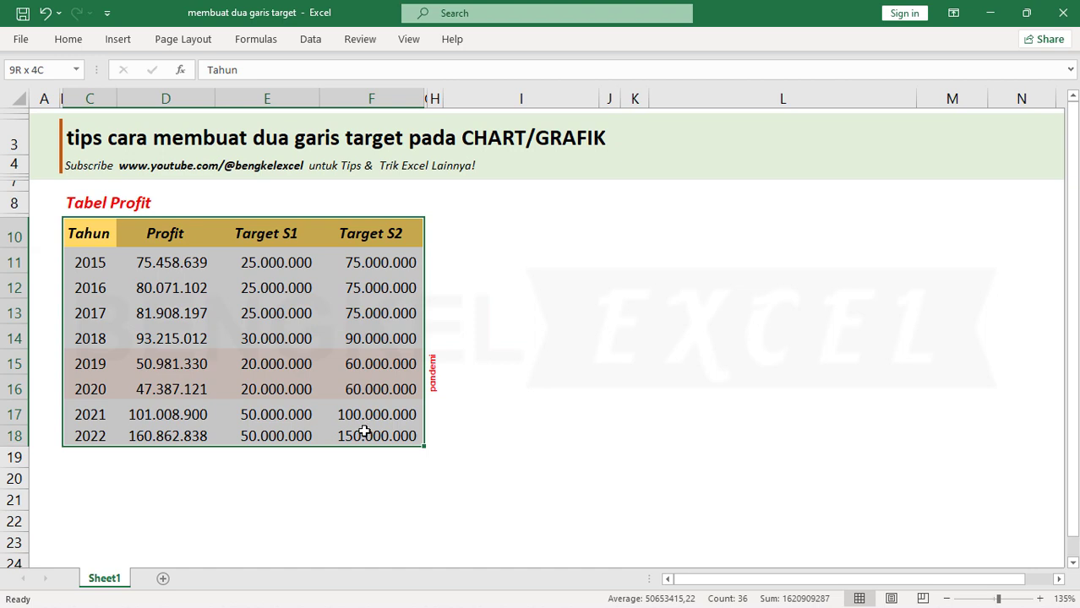
pyautogui.moveTo(363, 433); pyautogui.dragTo(363, 433)
pyautogui.click(120, 40)
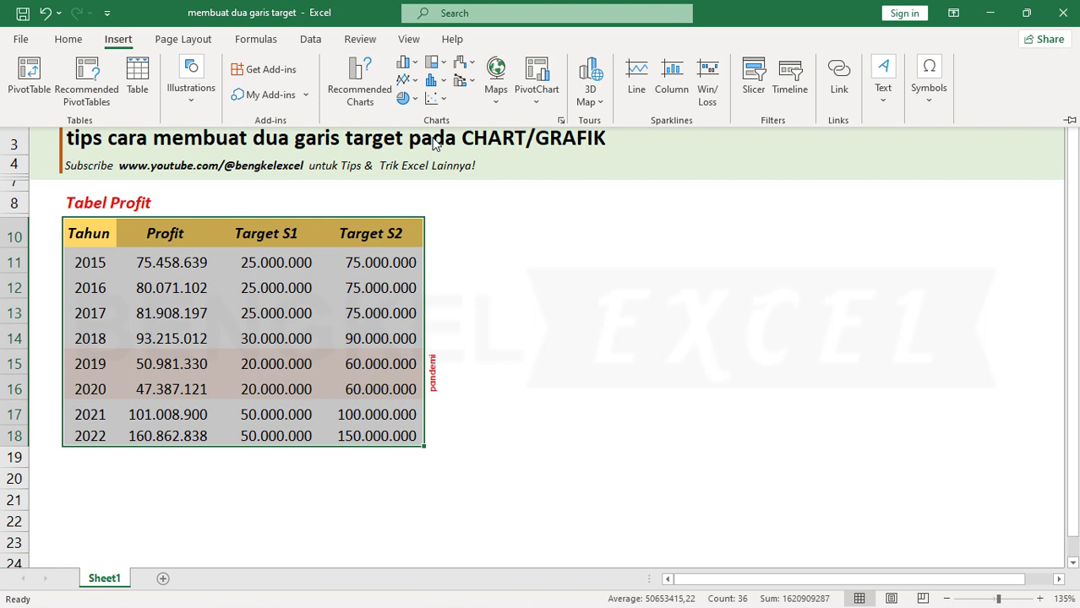
pyautogui.click(471, 82)
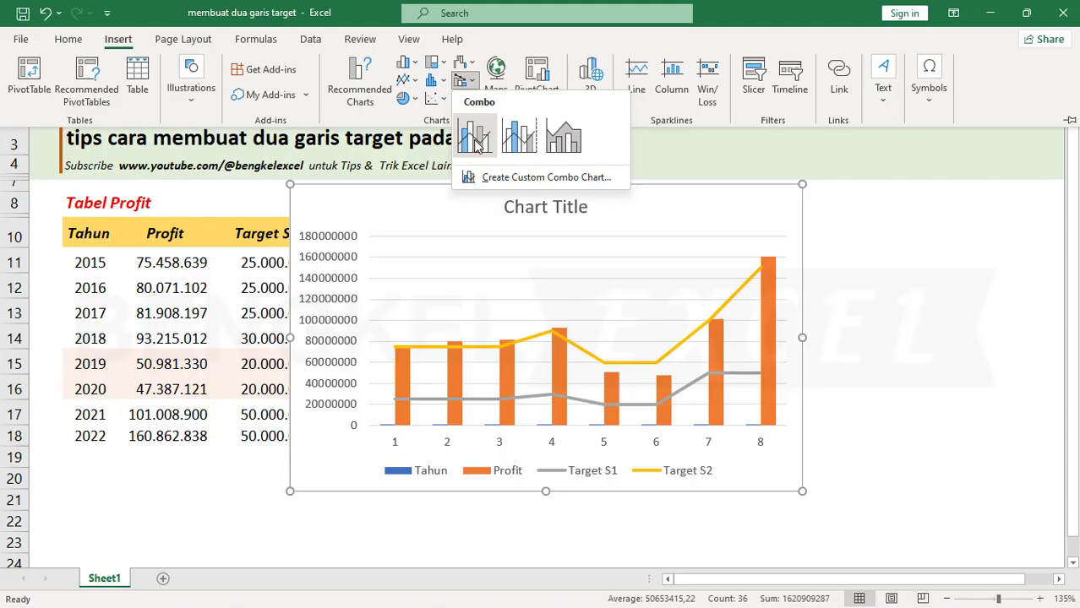
# Insert a Clustered Column–Line chart, move it right of the table, and inspect both target lines.
pyautogui.click(476, 144)
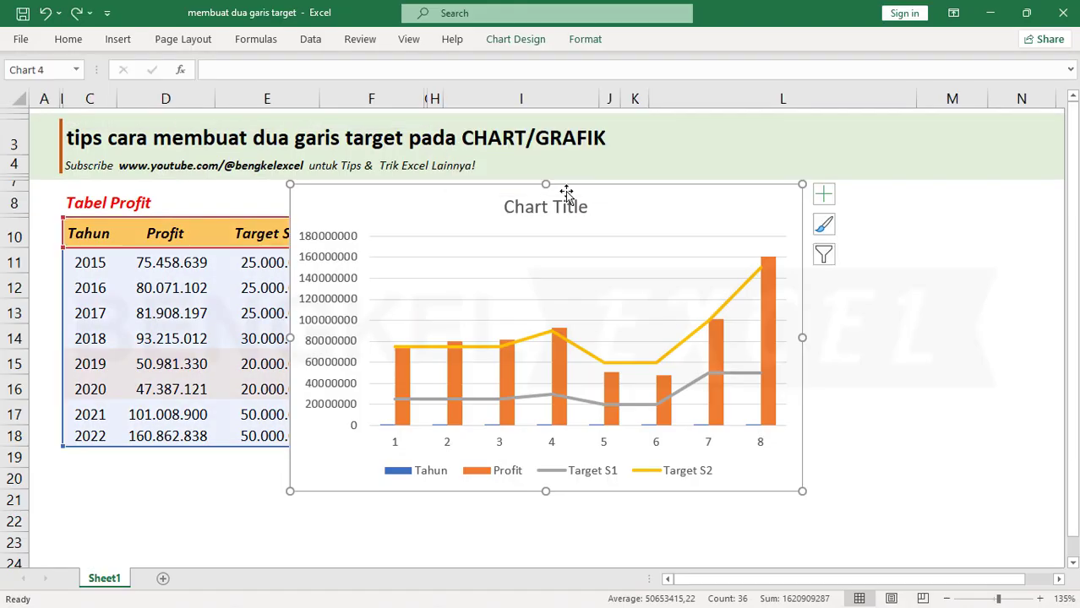
pyautogui.moveTo(568, 190)
pyautogui.mouseDown()
pyautogui.moveTo(693, 199)
pyautogui.moveTo(720, 190)
pyautogui.mouseUp()
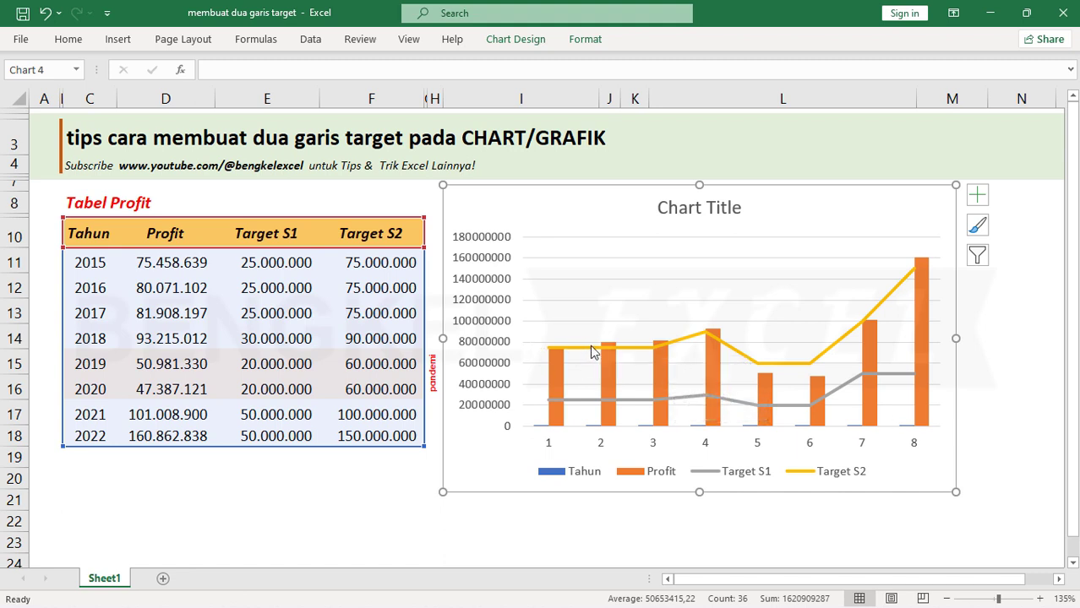
pyautogui.click(704, 335)
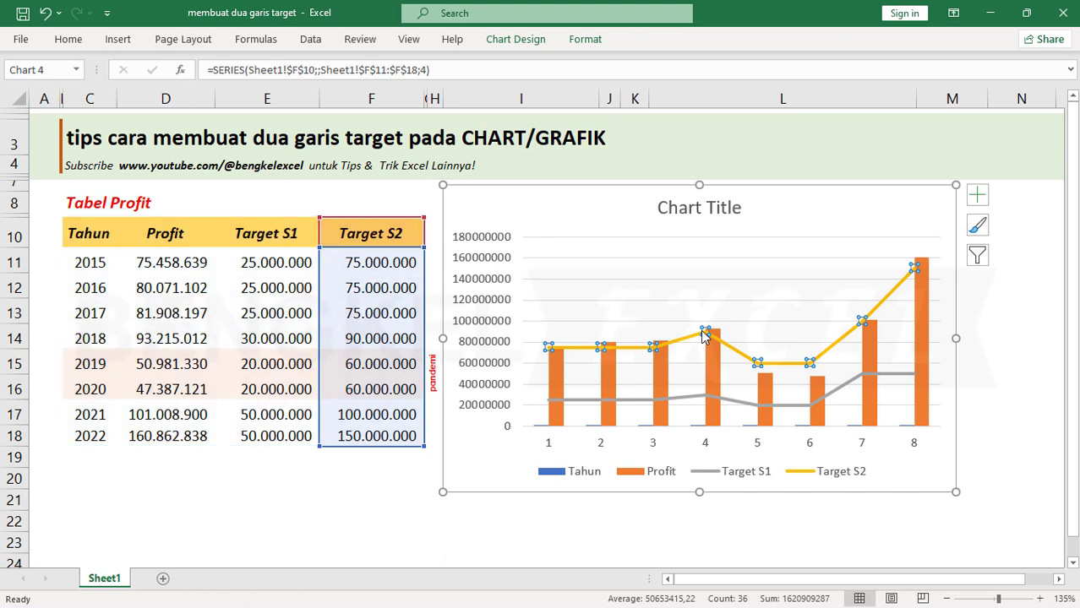
pyautogui.click(651, 400)
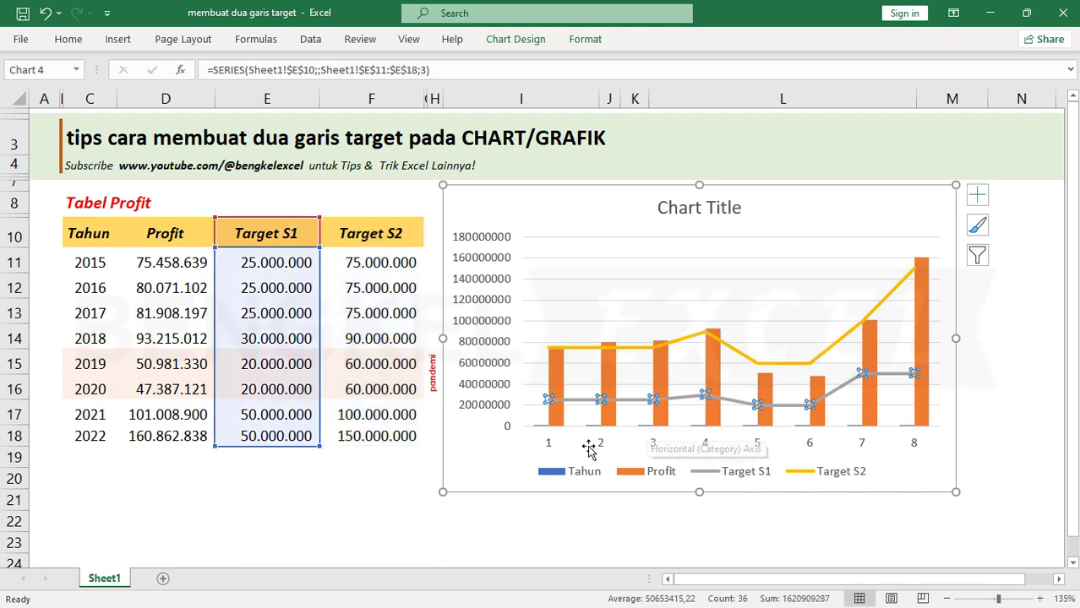
# Inspect the value and category axes, then select the whole chart for Chart Design.
pyautogui.click(478, 267)
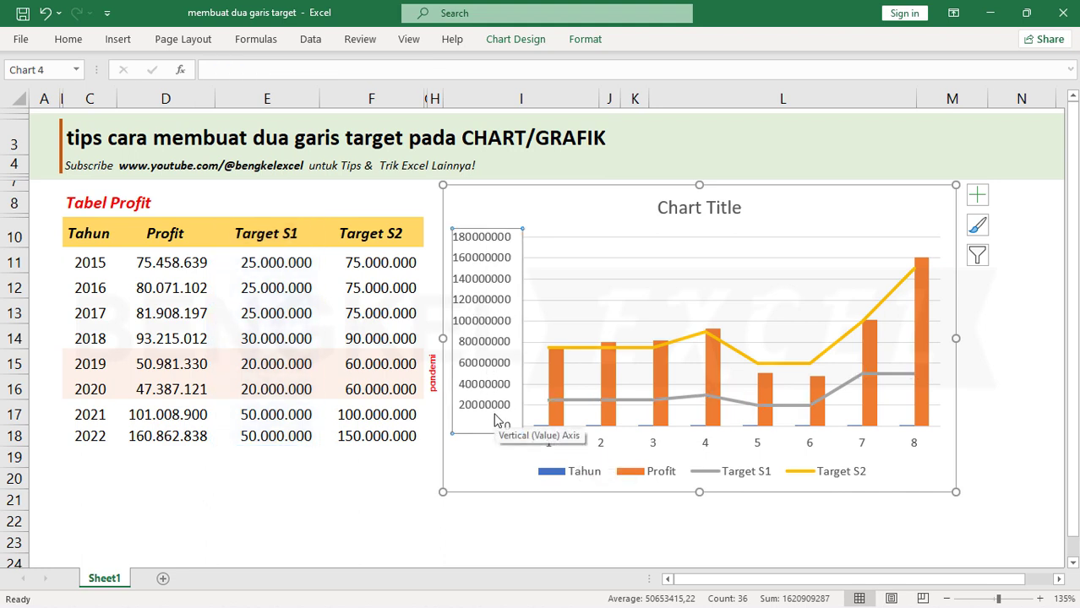
pyautogui.click(548, 447)
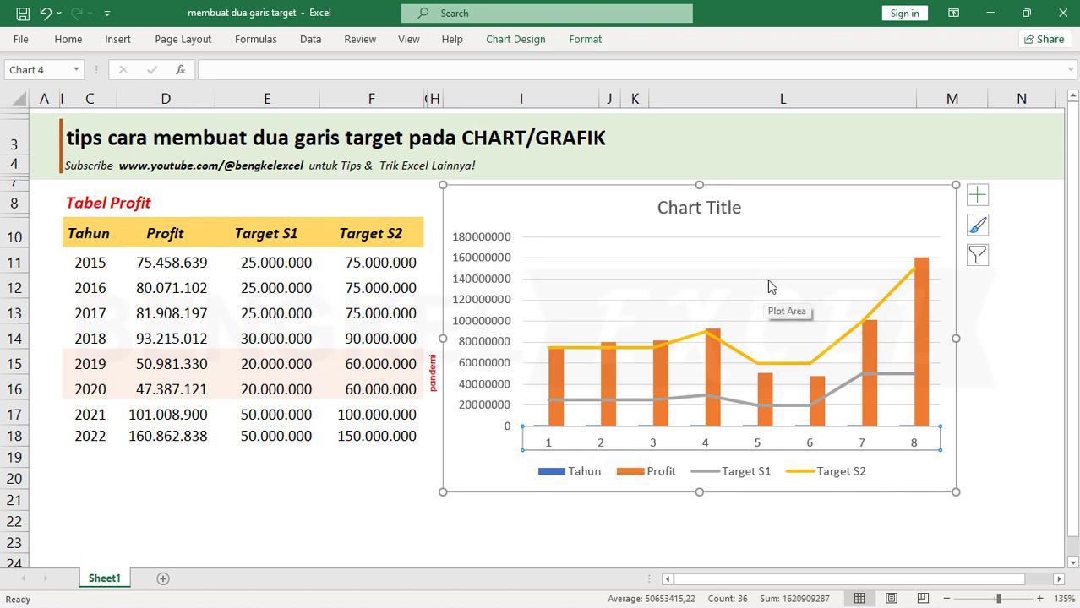
pyautogui.click(791, 203)
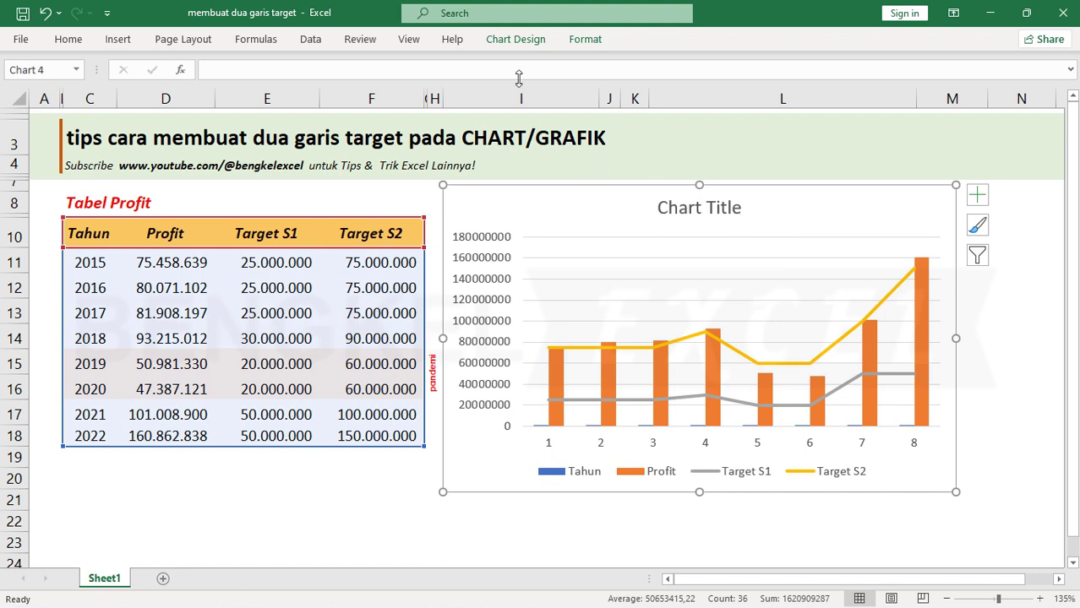
pyautogui.click(510, 43)
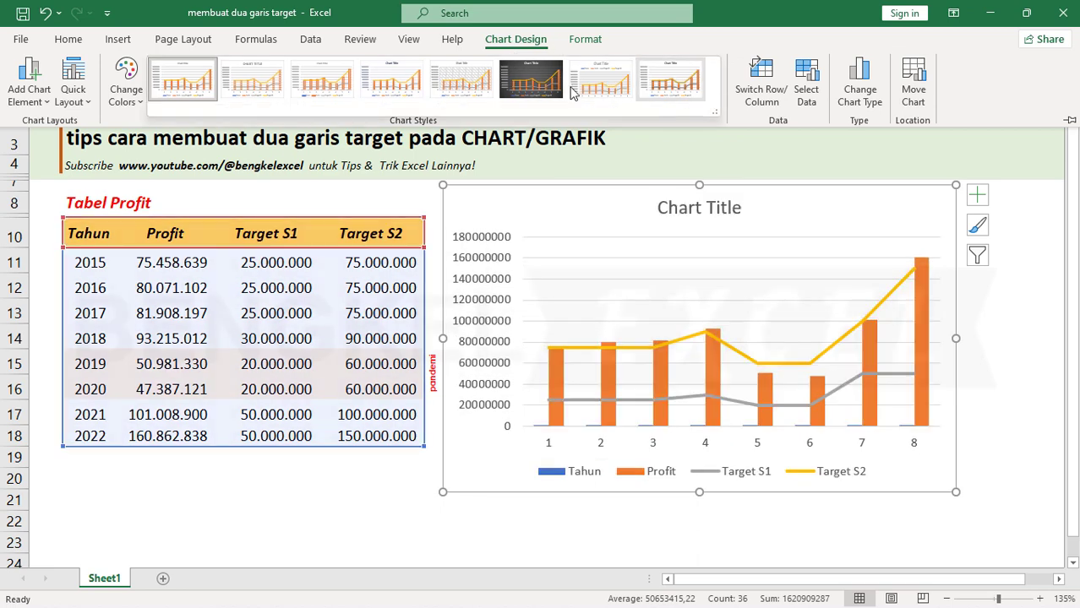
# Apply chart Style 6 for a dark grey background, then select the horizontal category axis.
pyautogui.click(521, 79)
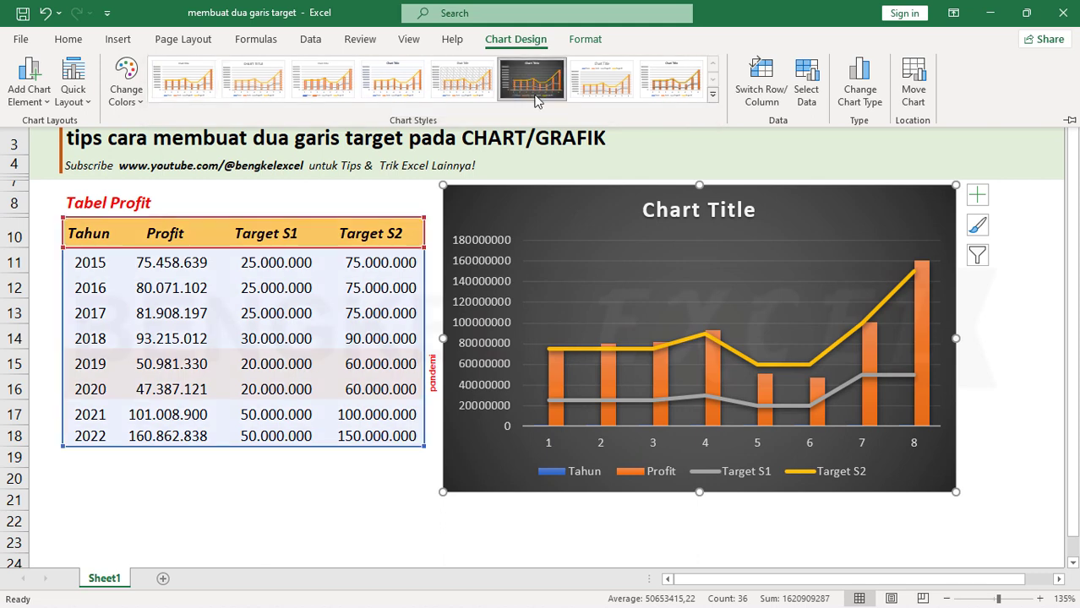
pyautogui.click(642, 268)
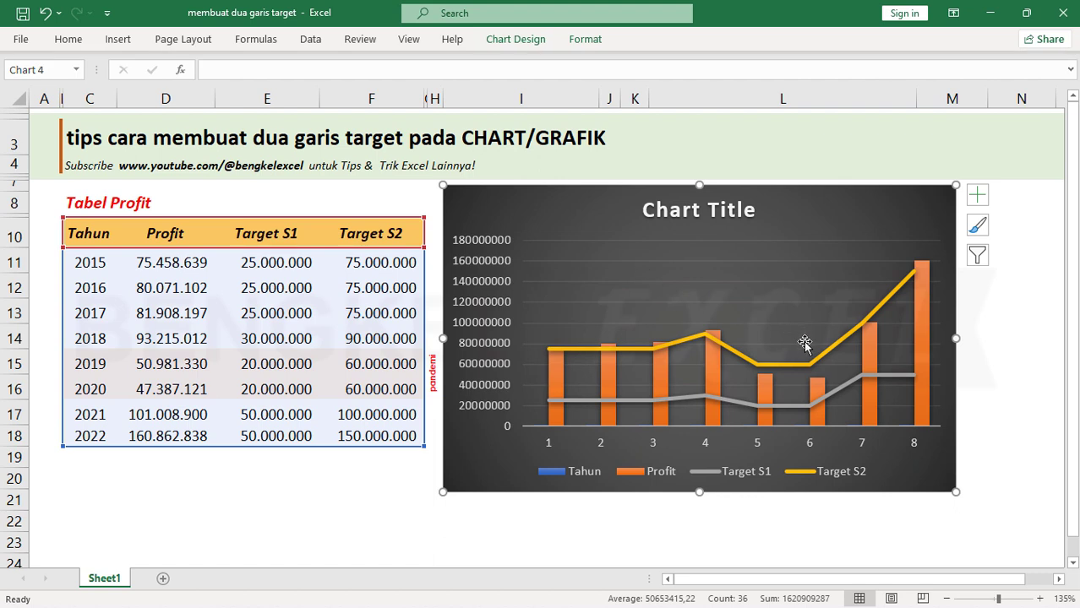
pyautogui.moveTo(754, 370)
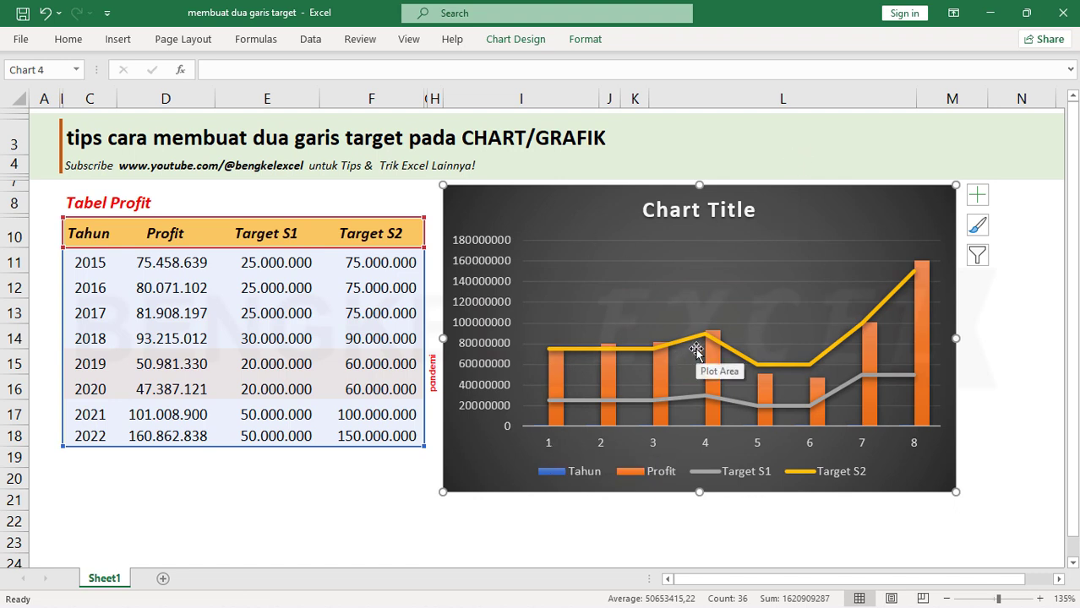
pyautogui.click(550, 443)
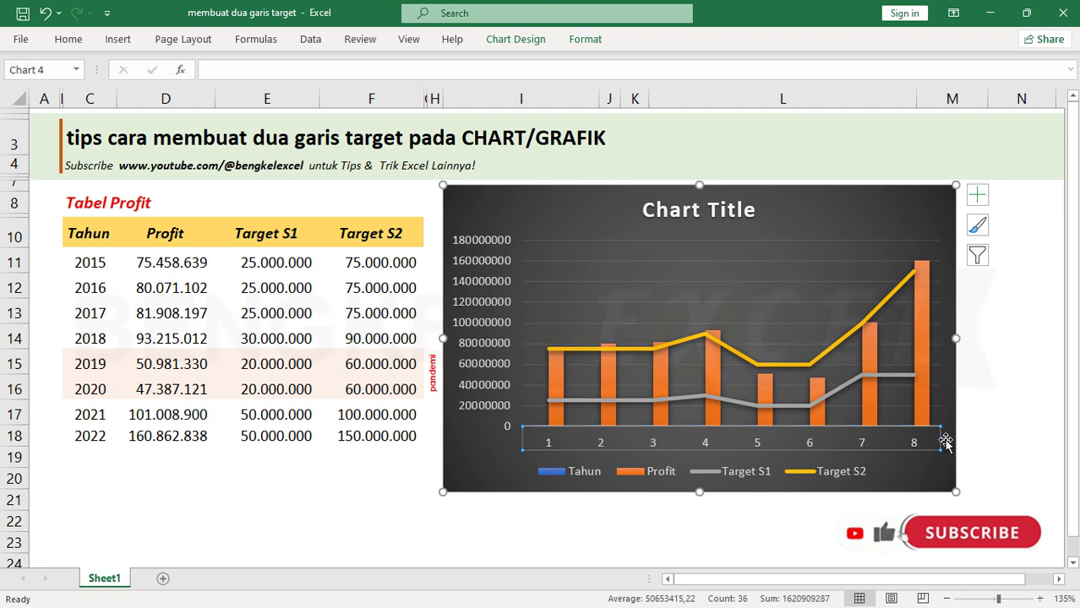
# In Select Data, set the horizontal axis labels to the years in C11:C18.
pyautogui.rightClick(598, 442)
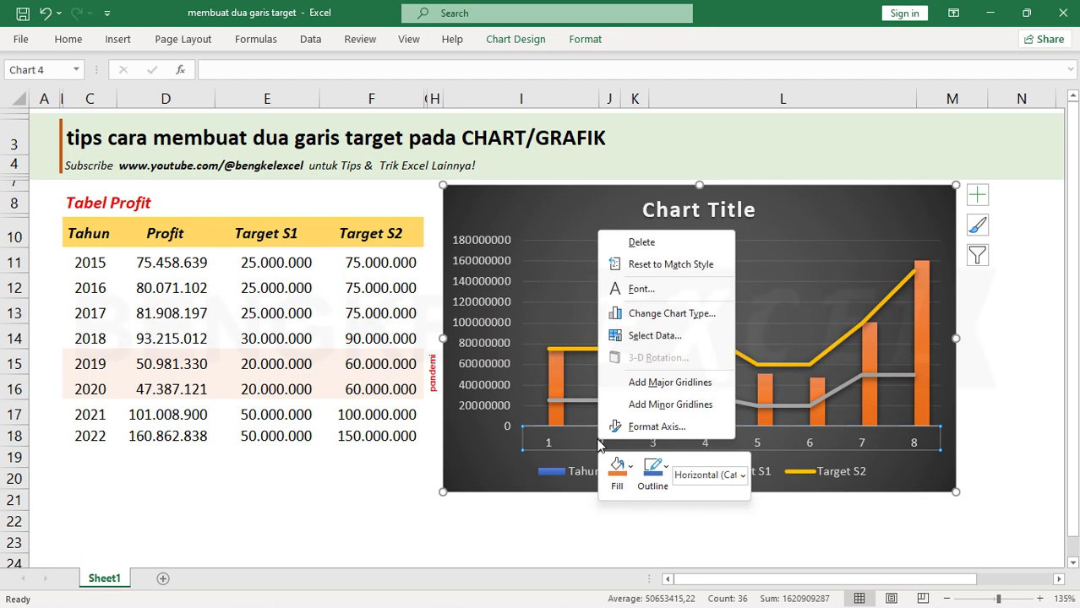
pyautogui.click(707, 338)
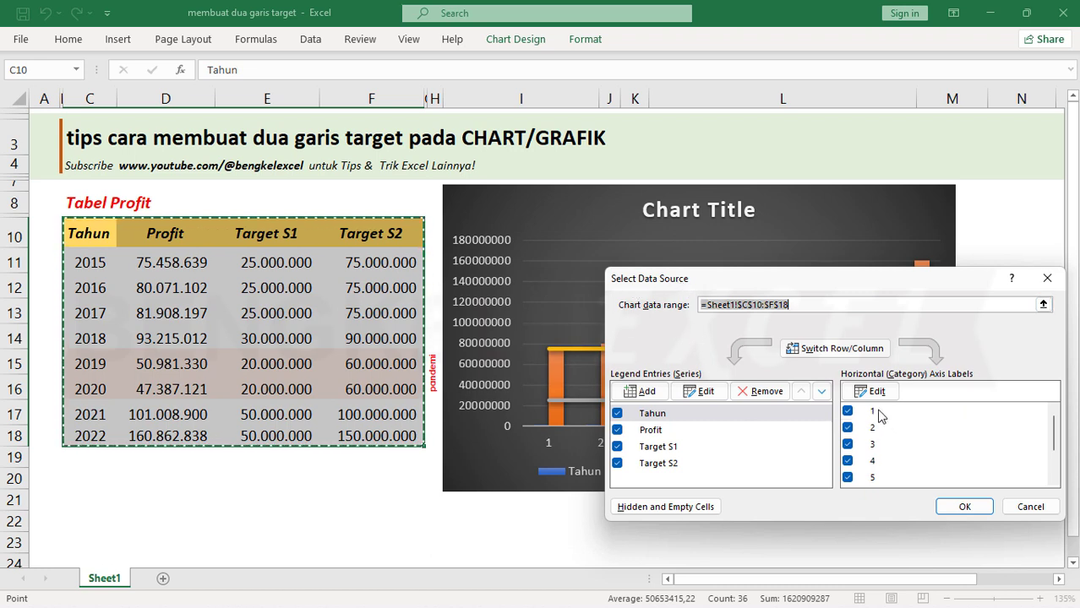
pyautogui.scroll(-2, 1051, 445)
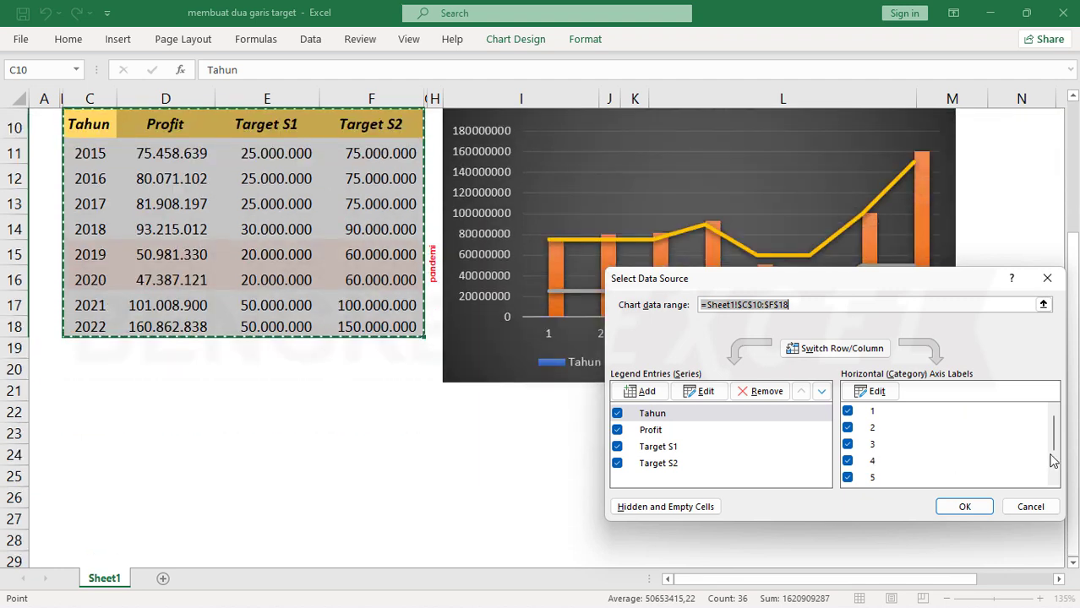
pyautogui.scroll(2, 1028, 428)
pyautogui.scroll(-1, 1056, 439)
pyautogui.moveTo(1056, 443); pyautogui.dragTo(1071, 406)
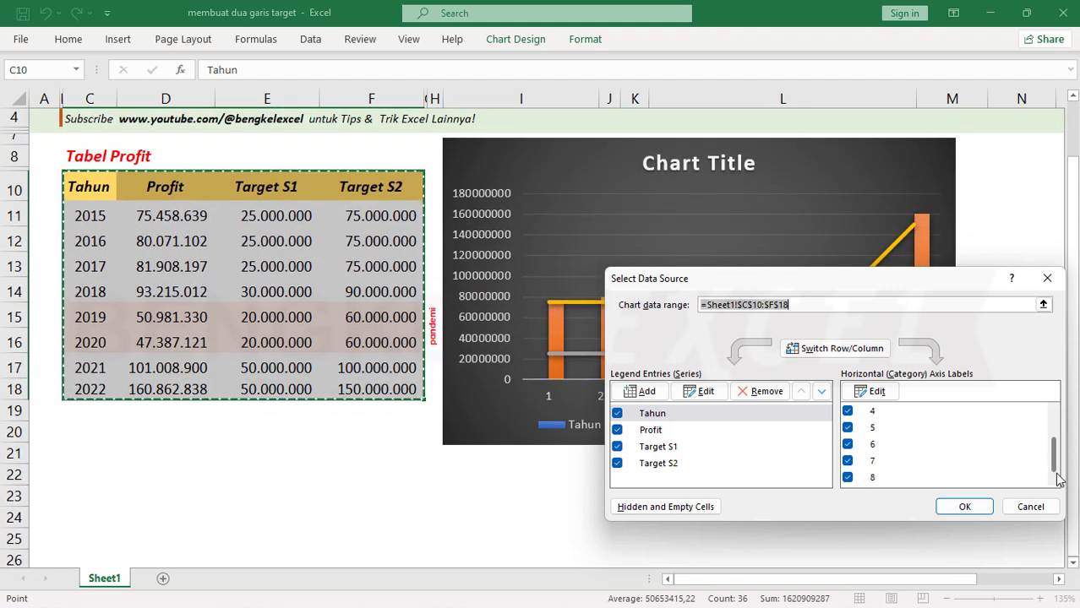
pyautogui.click(868, 391)
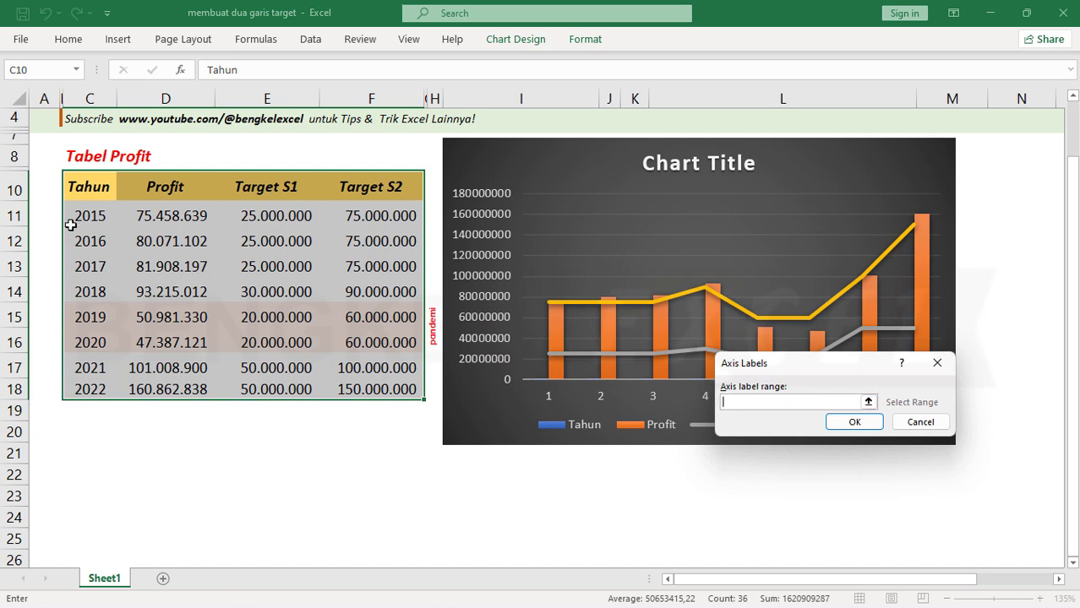
pyautogui.moveTo(76, 216); pyautogui.dragTo(78, 387)
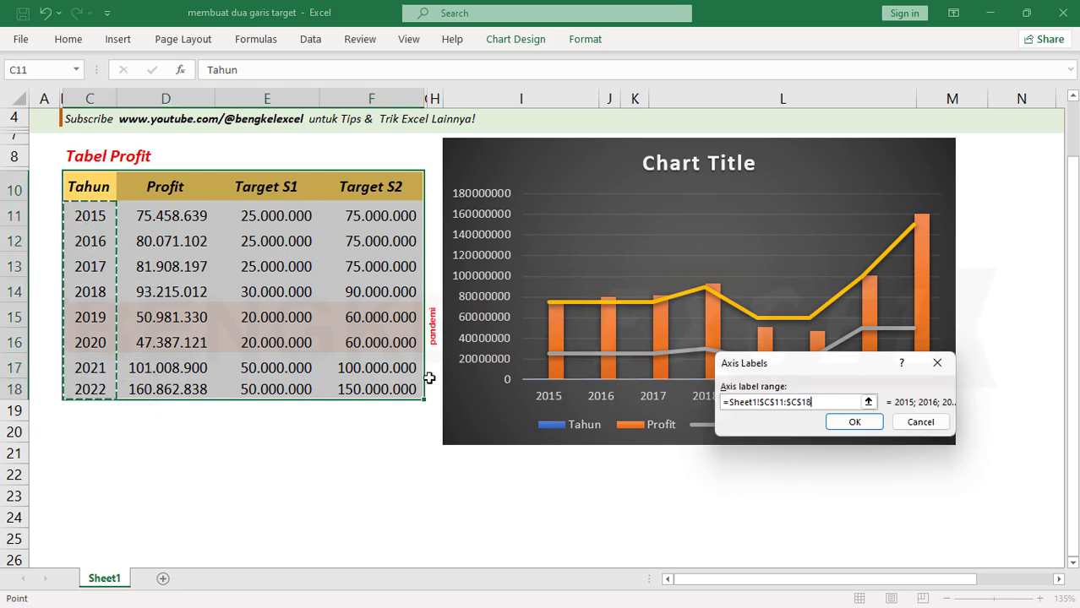
pyautogui.click(854, 422)
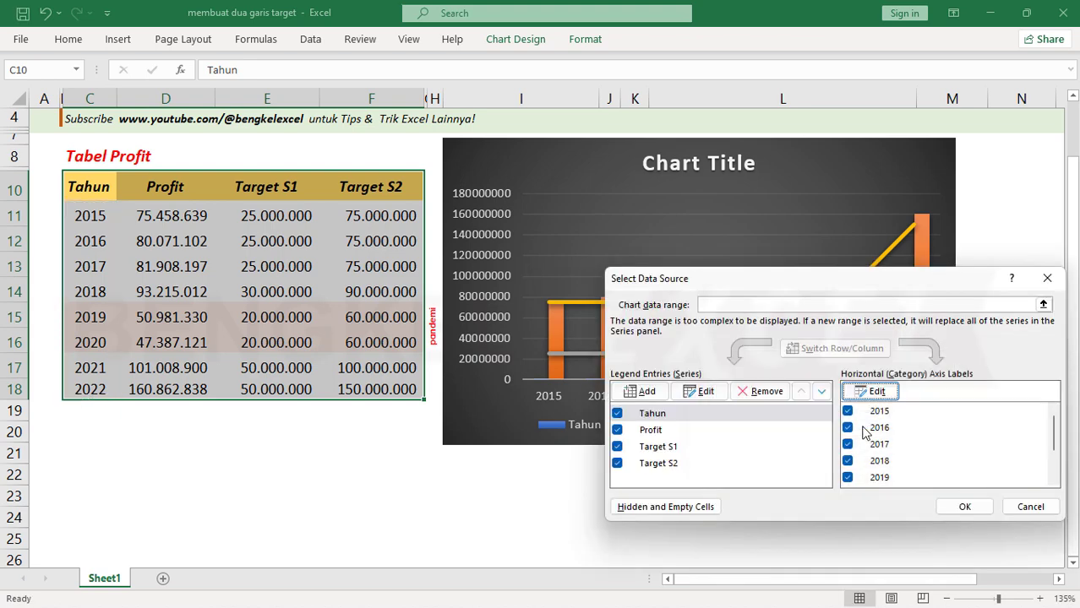
pyautogui.click(964, 507)
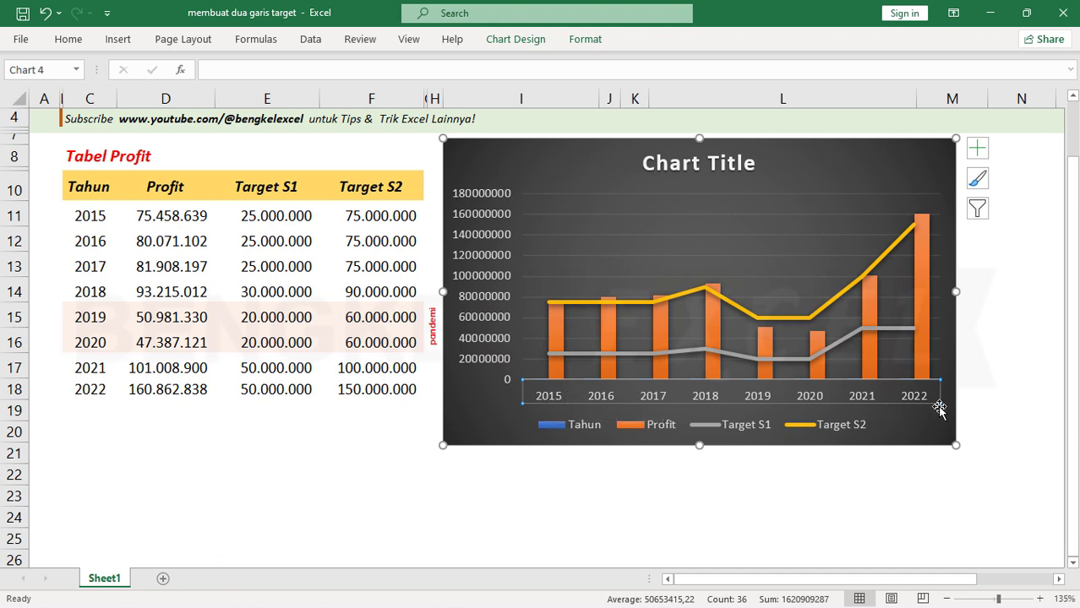
pyautogui.click(853, 490)
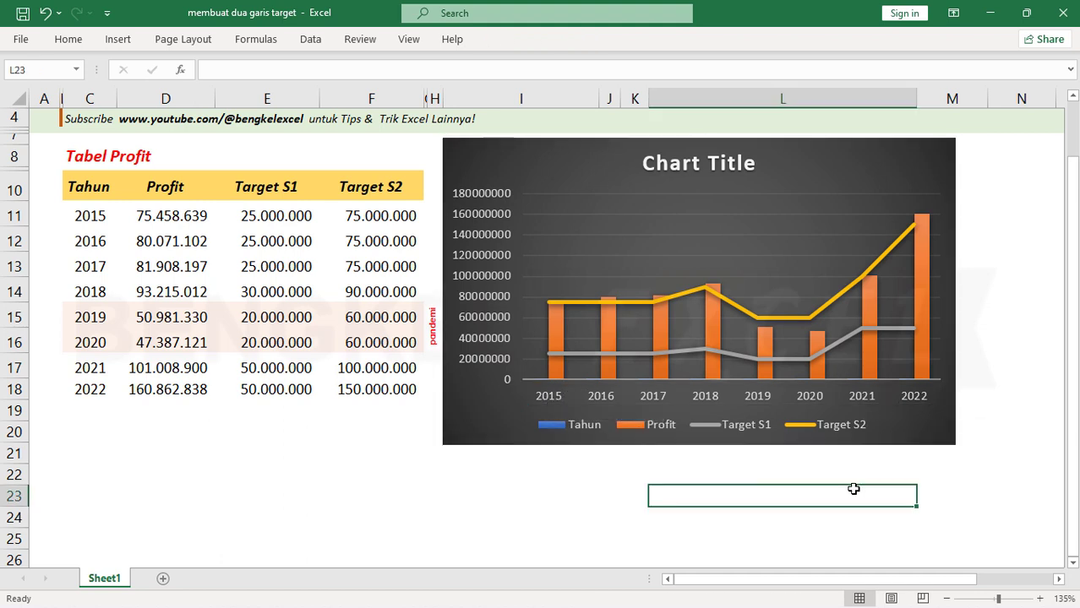
# Set the vertical value axis display units to Millions in Format Axis.
pyautogui.click(496, 213)
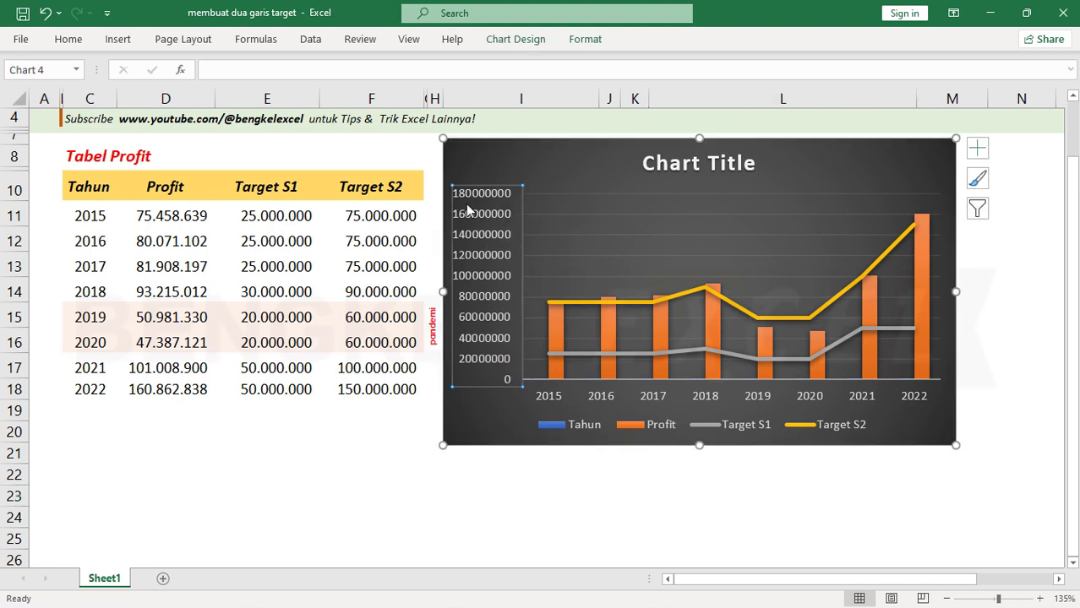
pyautogui.rightClick(493, 247)
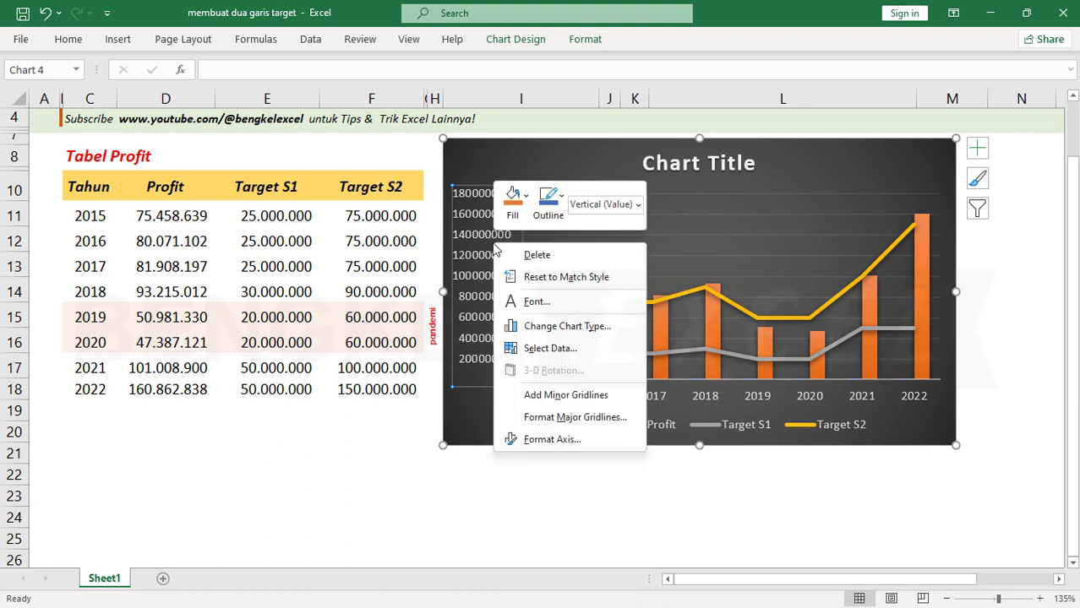
pyautogui.click(526, 440)
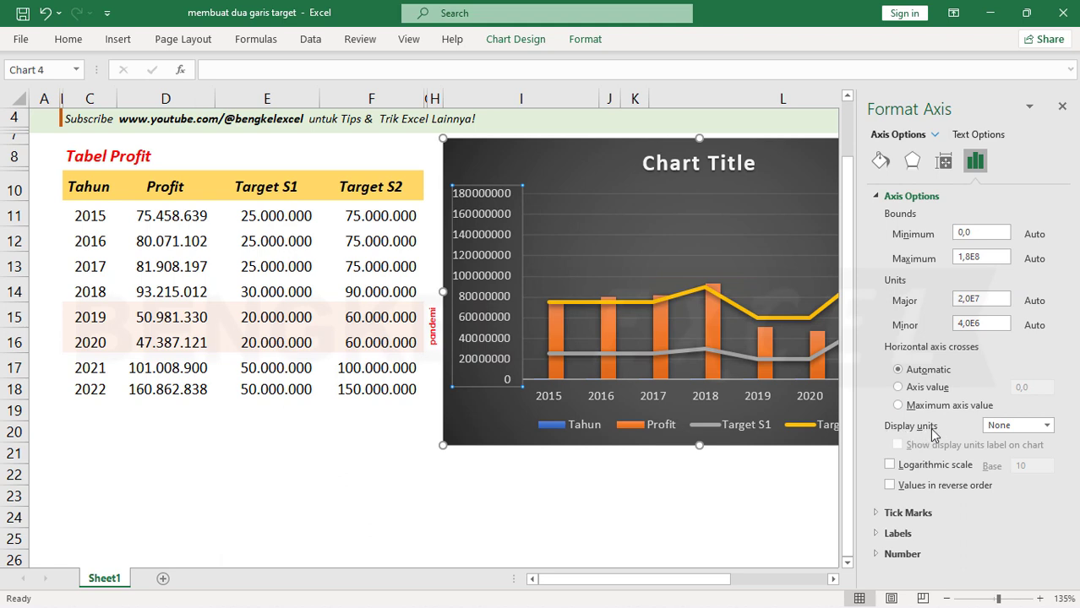
pyautogui.click(1047, 427)
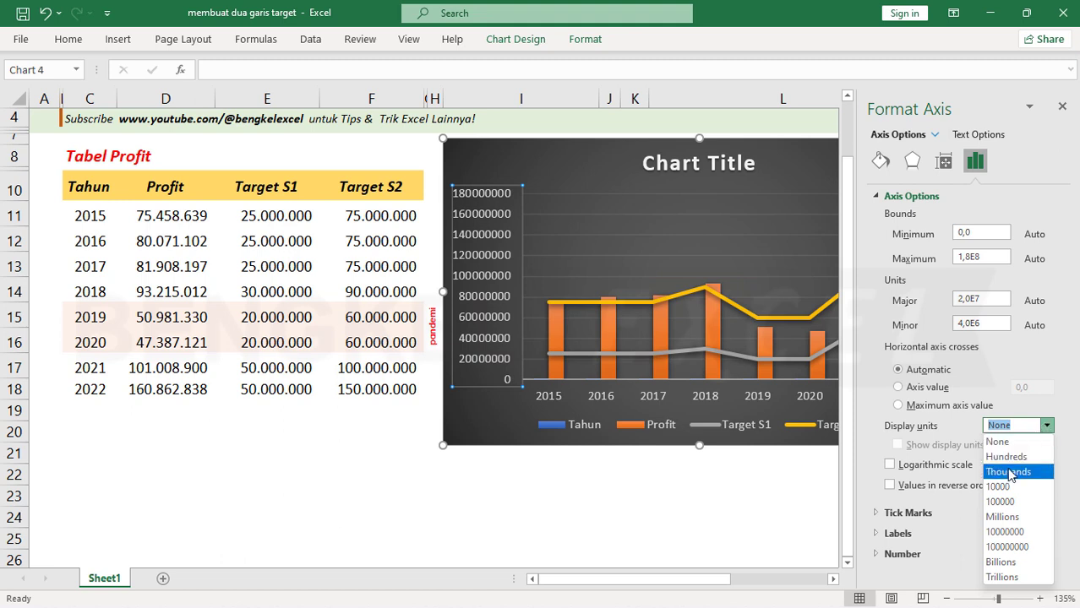
pyautogui.click(1002, 517)
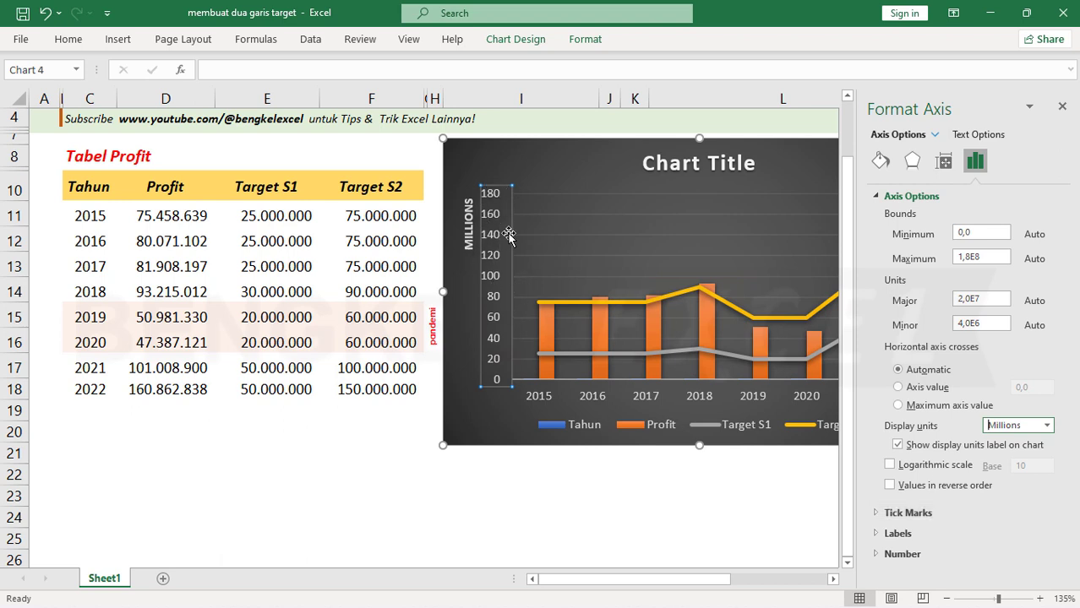
# Rename the MILLIONS units label to JUTA and move it up beside 180.
pyautogui.click(514, 501)
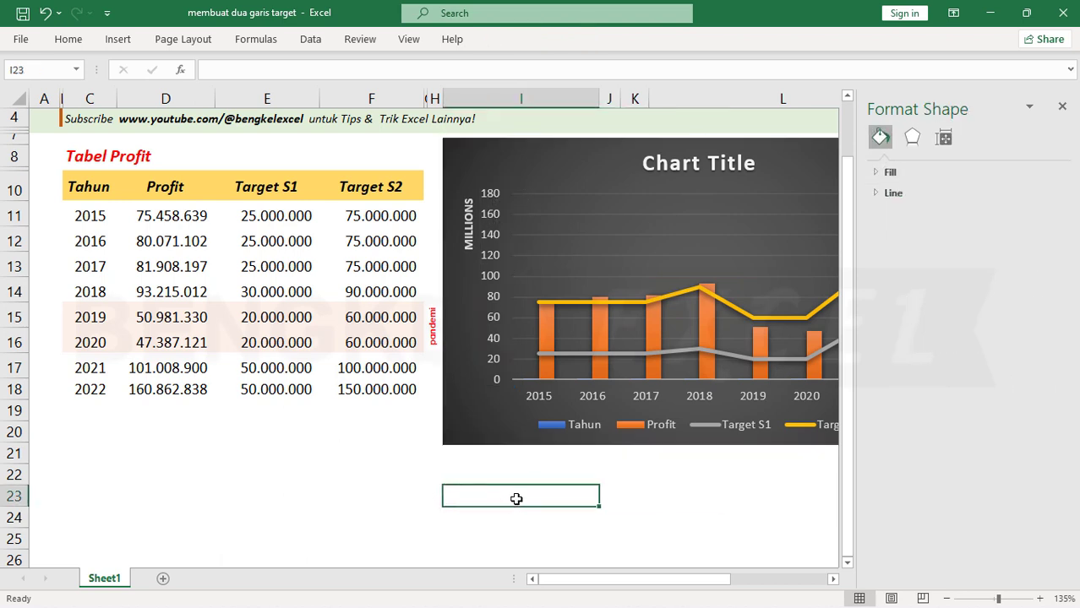
pyautogui.click(470, 224)
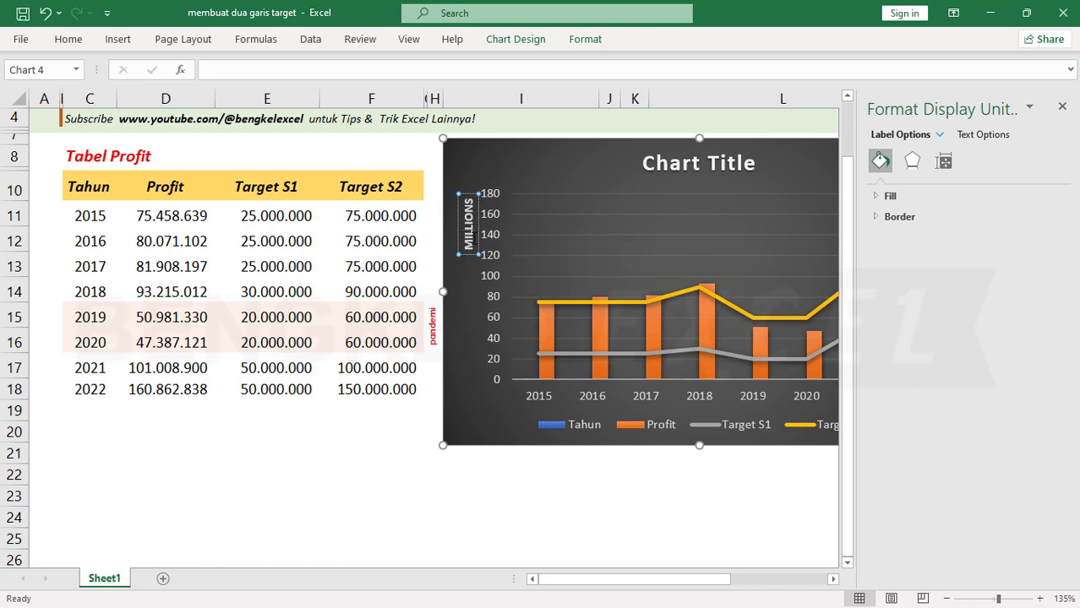
pyautogui.doubleClick(468, 223)
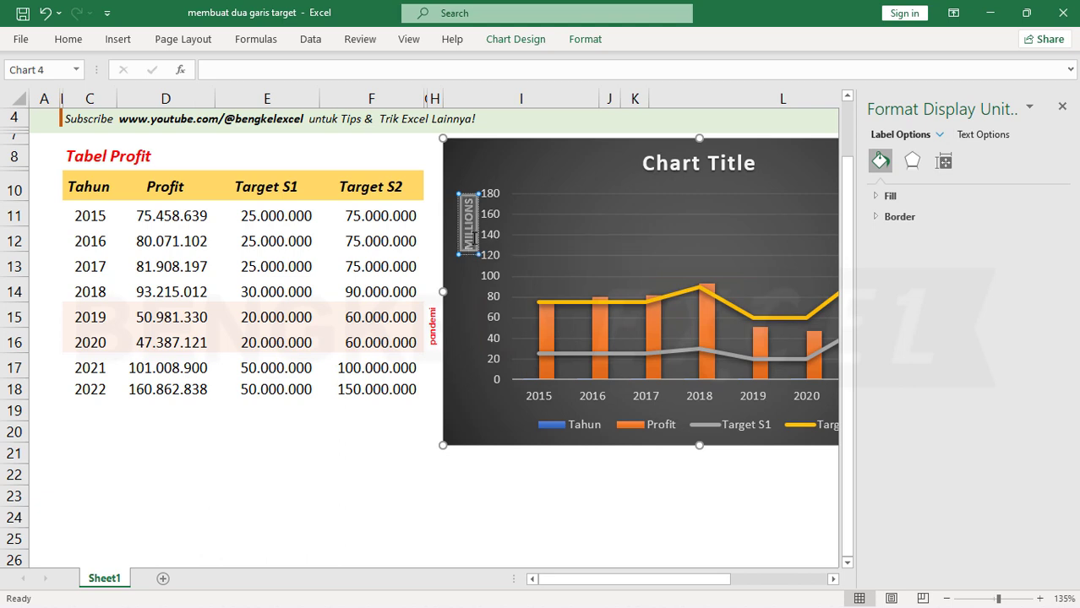
pyautogui.write('JUTA')
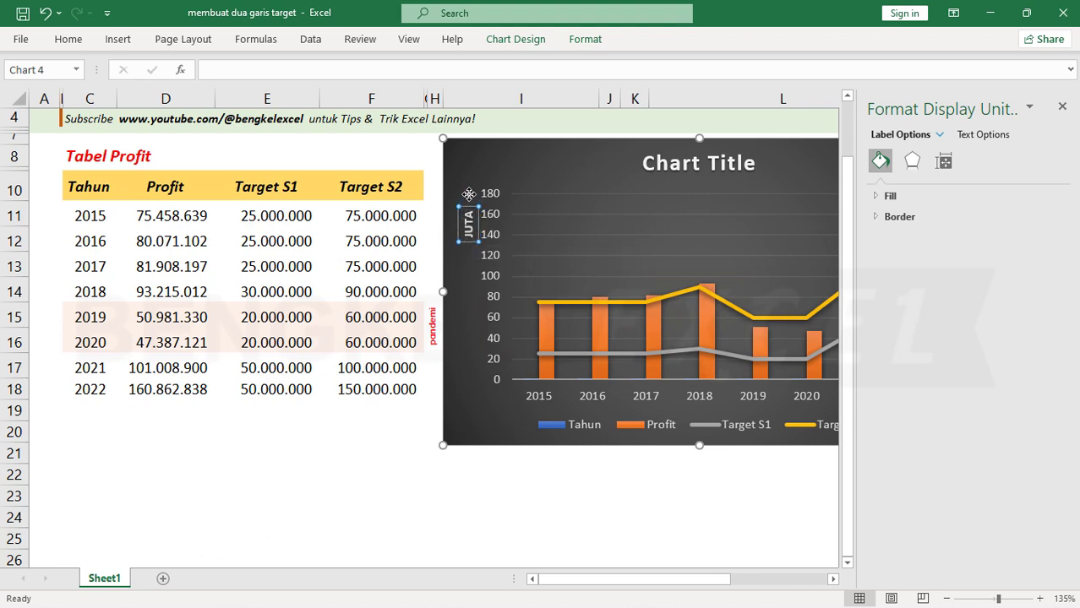
pyautogui.moveTo(463, 189); pyautogui.dragTo(462, 161)
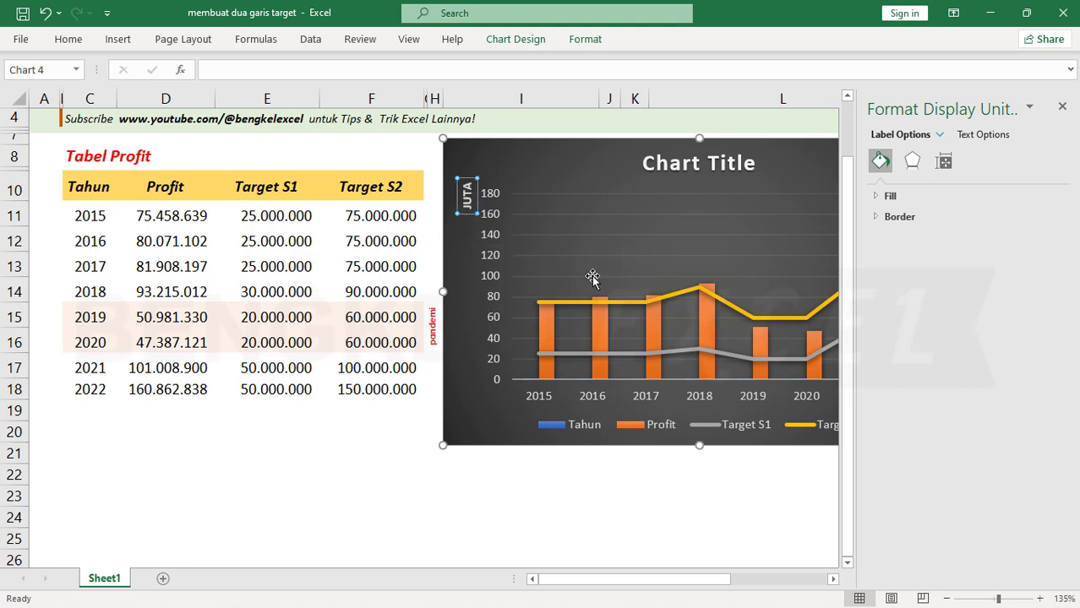
pyautogui.click(604, 517)
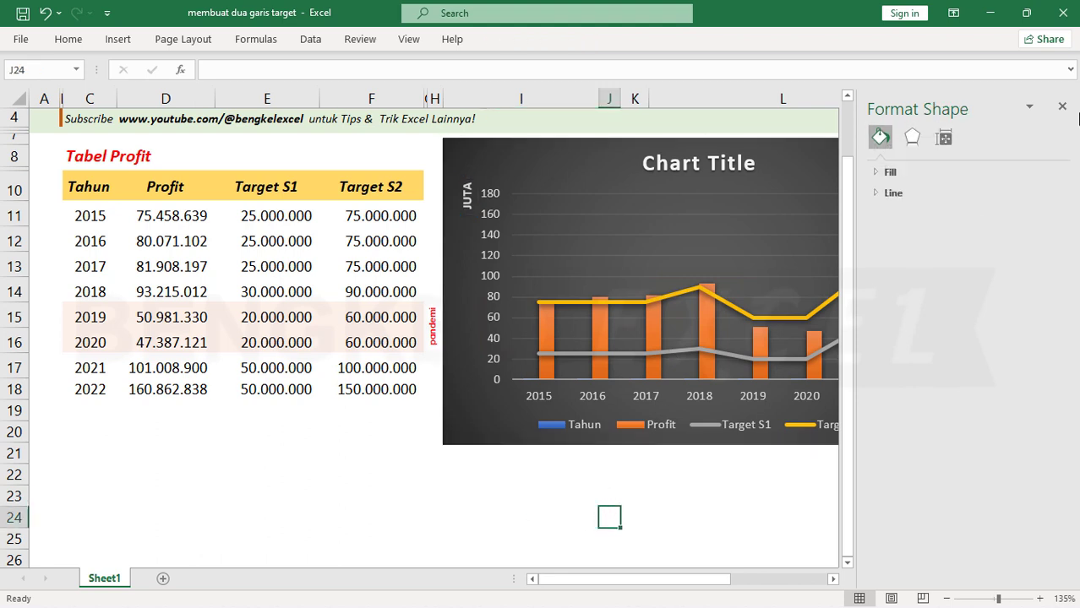
# Close the format pane and replace the chart title with 'Tabel Profit'.
pyautogui.click(1062, 107)
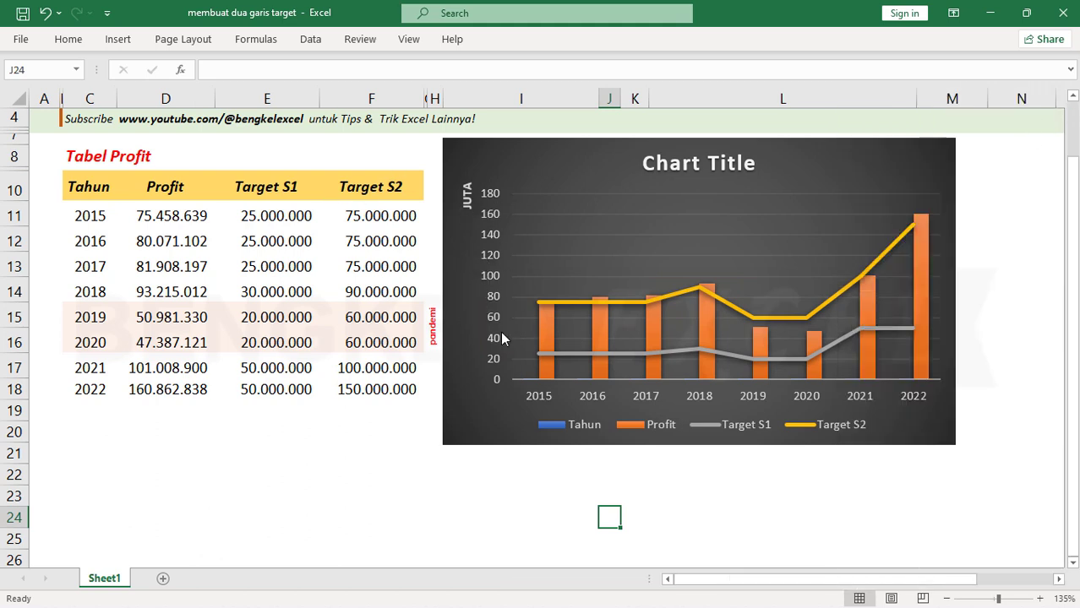
pyautogui.click(703, 166)
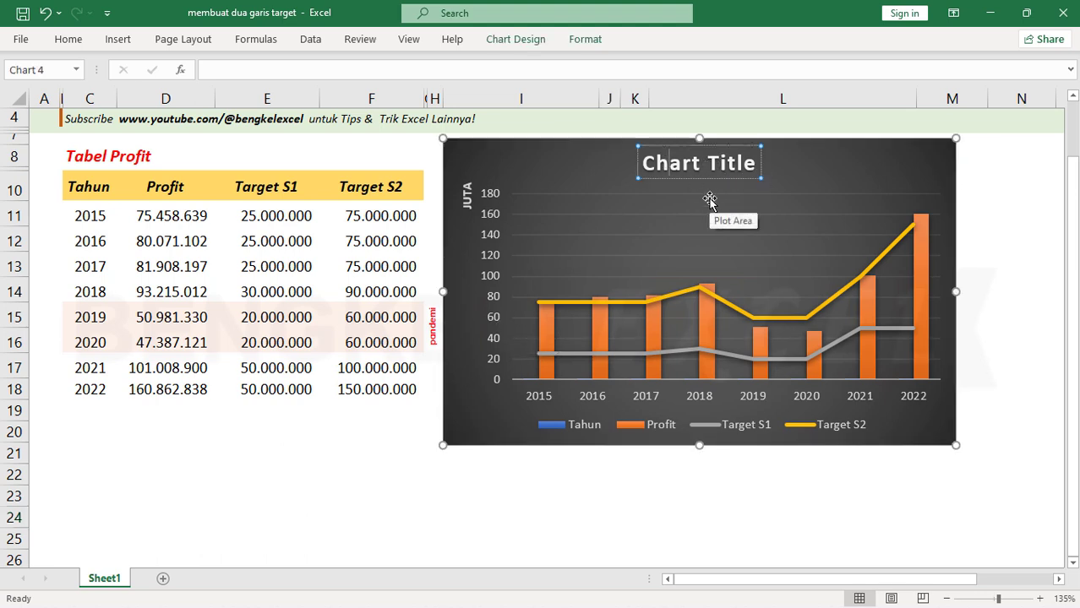
pyautogui.hotkey('ctrl', 'a')
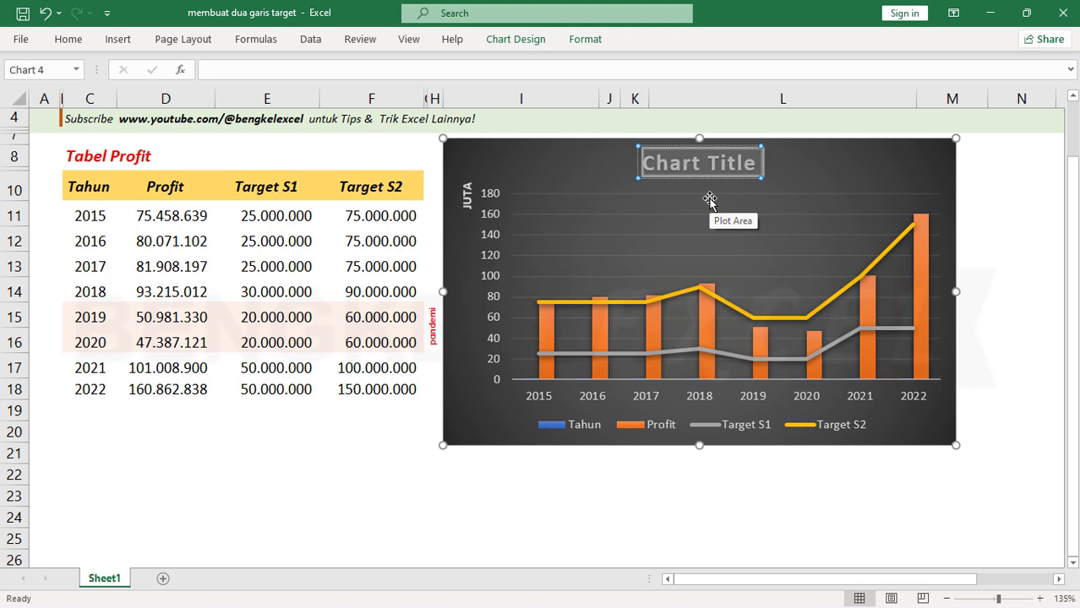
pyautogui.write('Tabe')
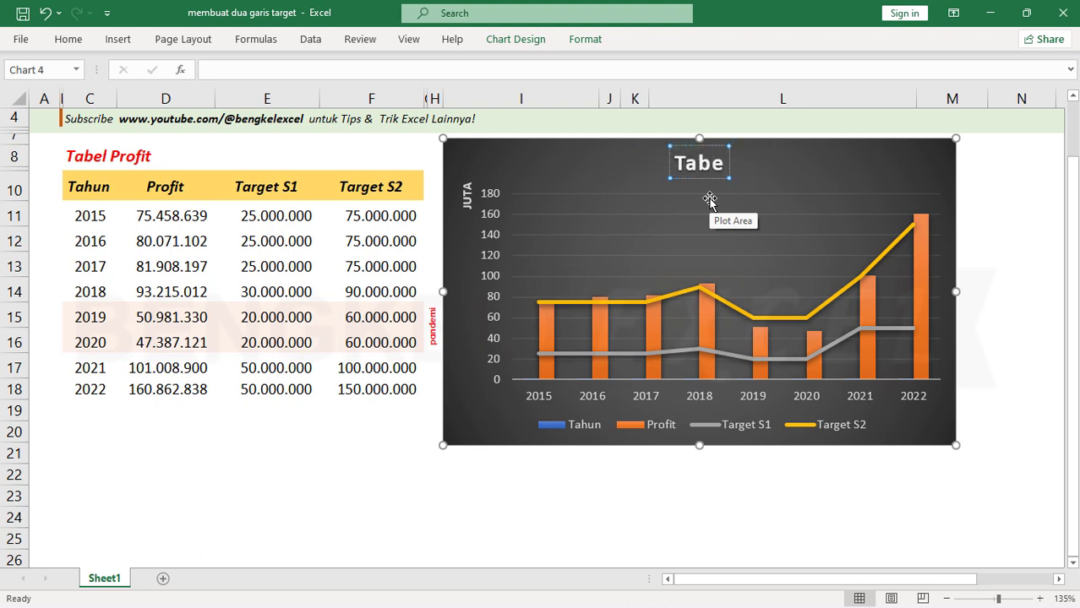
pyautogui.write('l Pr')
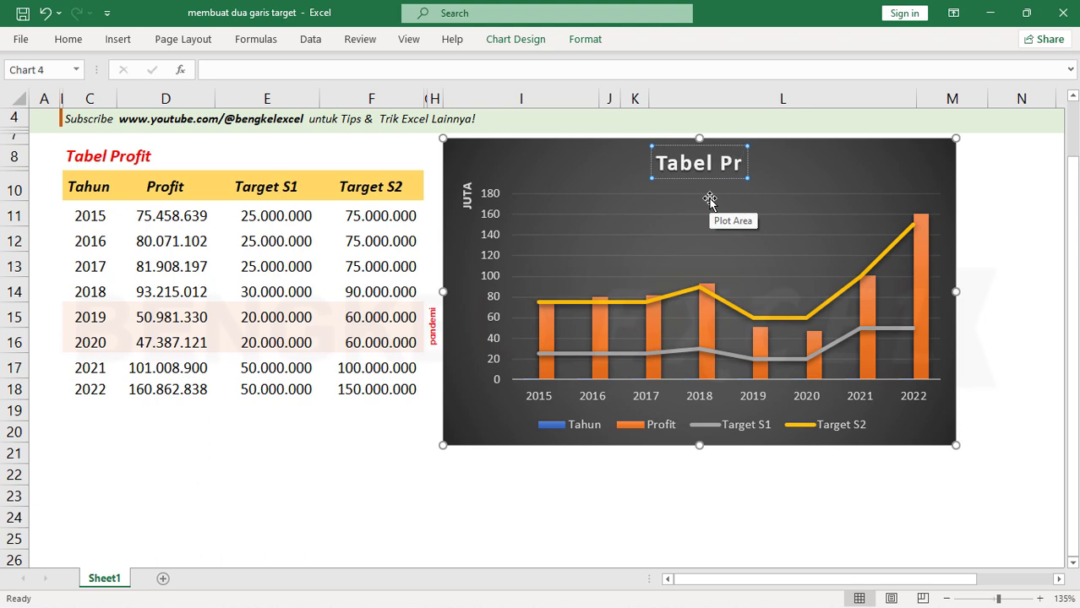
pyautogui.write('ofit')
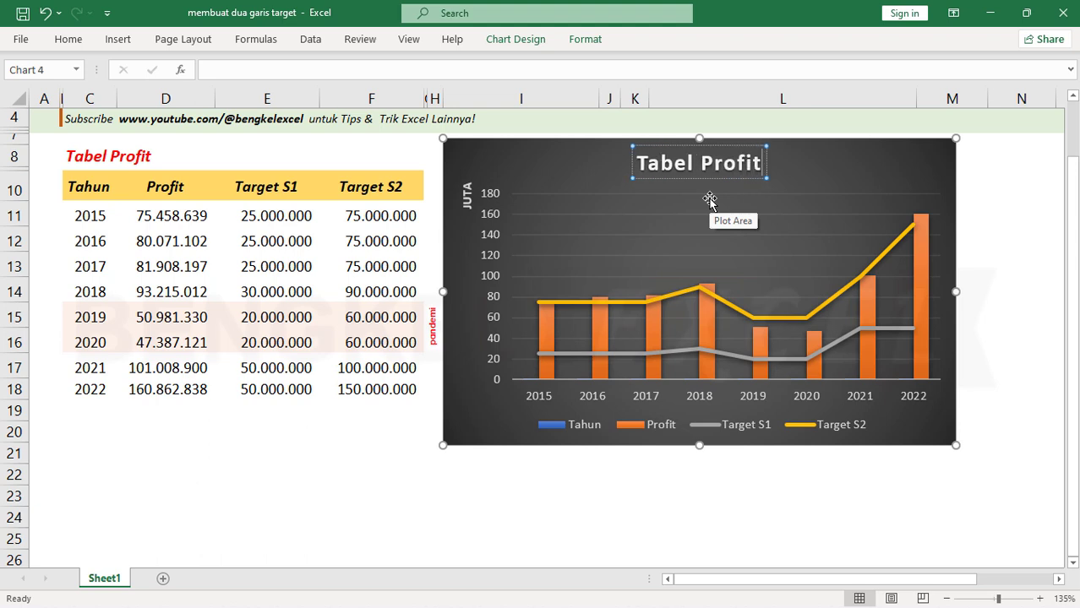
pyautogui.click(1010, 223)
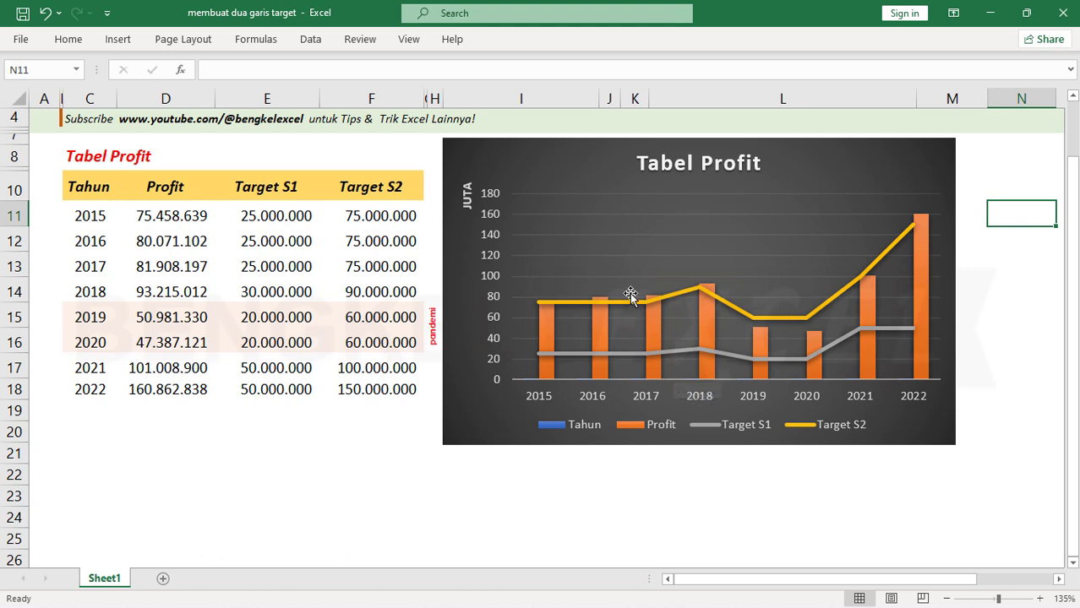
# Add data labels to the Target S2 line.
pyautogui.moveTo(632, 308)
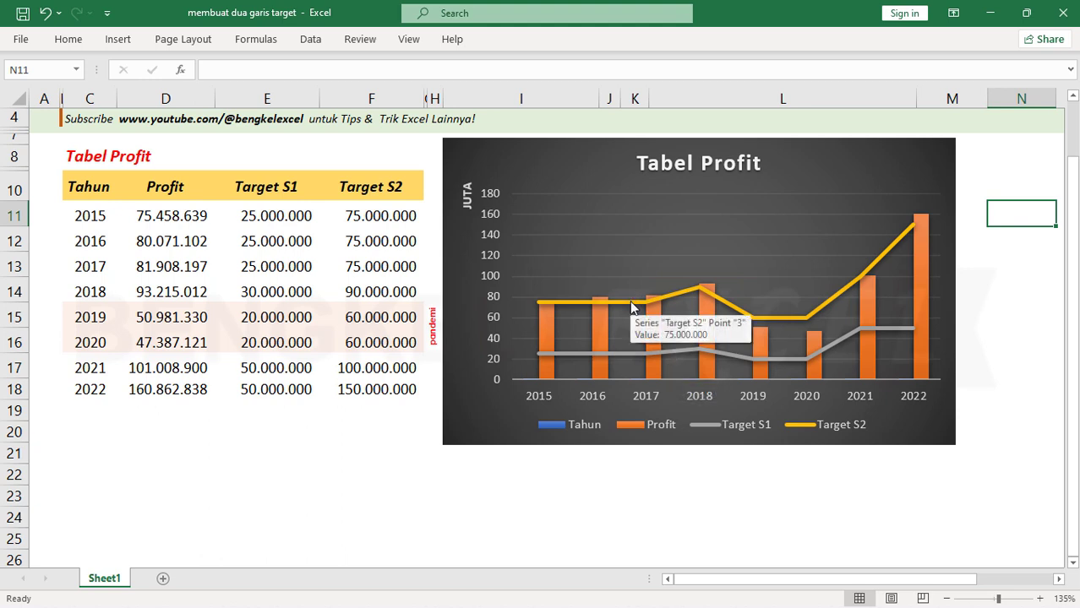
pyautogui.click(631, 306)
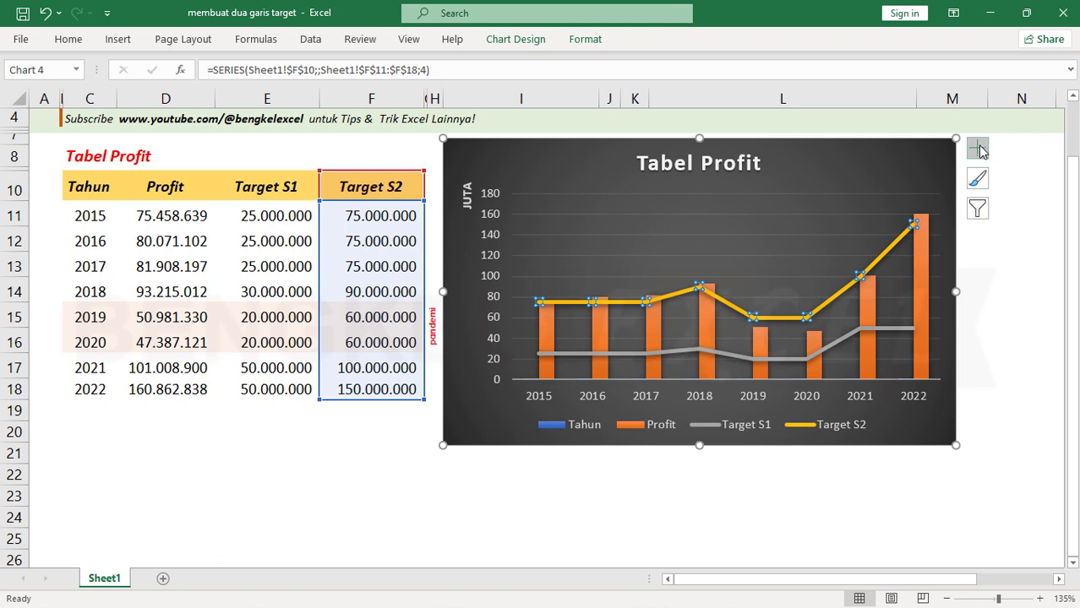
pyautogui.click(978, 151)
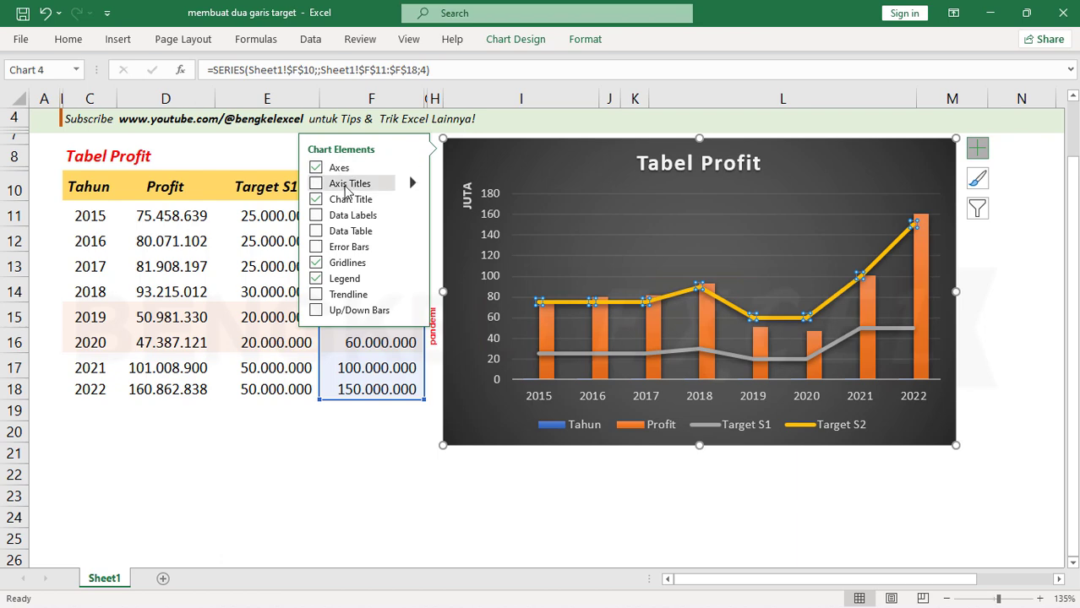
pyautogui.click(320, 219)
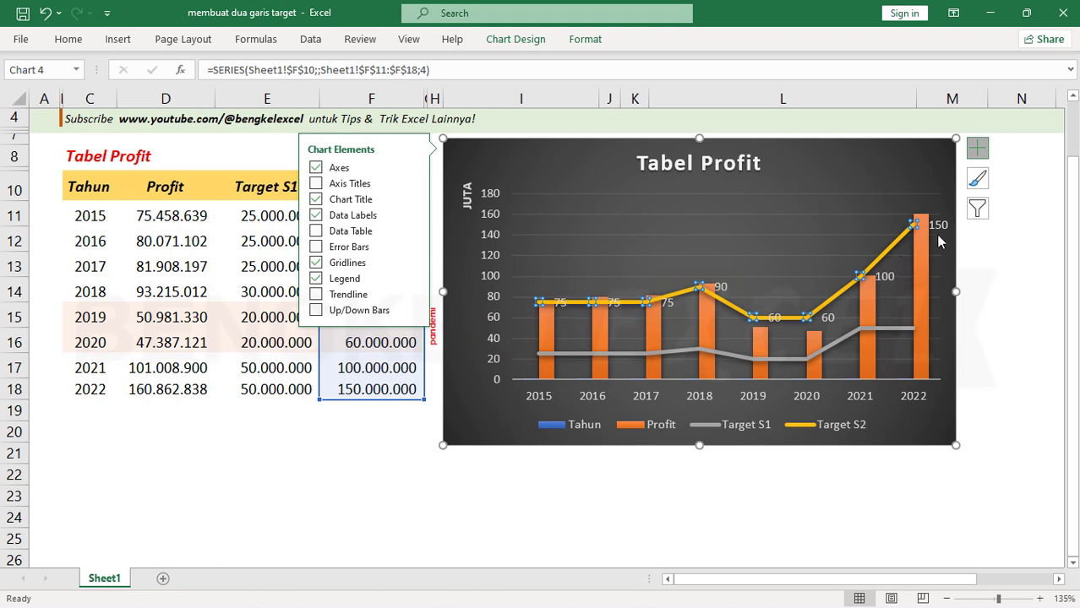
pyautogui.press('Escape')
pyautogui.press('Escape')
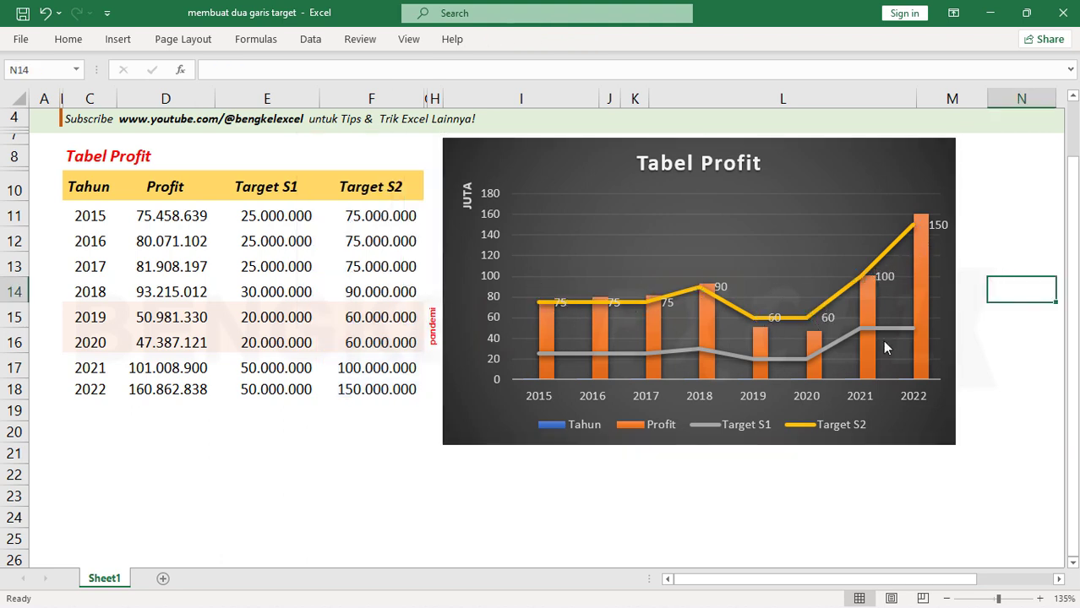
# Add data labels to the Target S1 line.
pyautogui.click(659, 353)
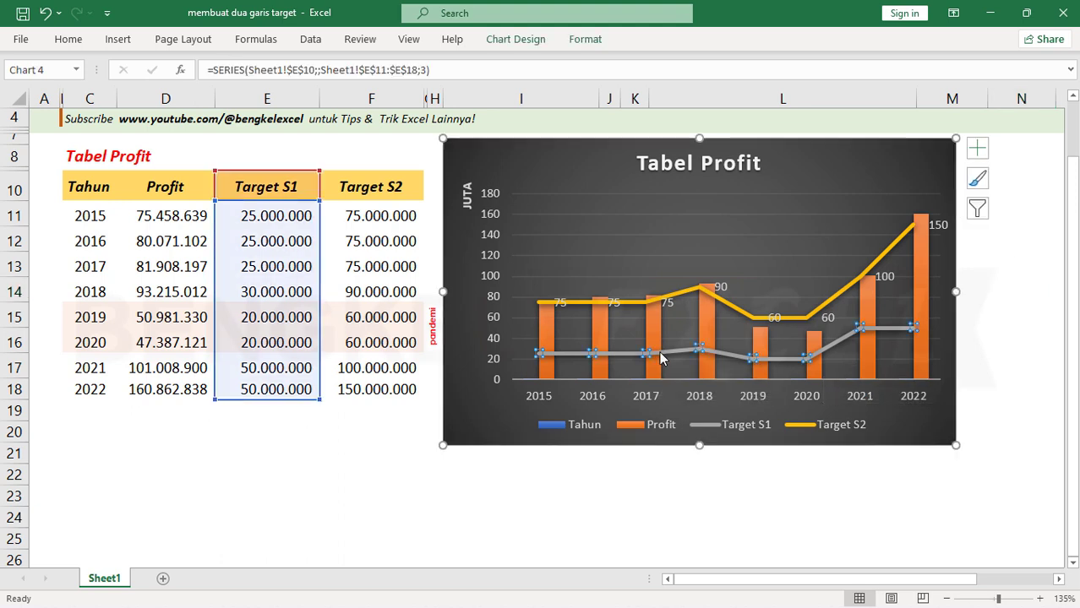
pyautogui.click(976, 148)
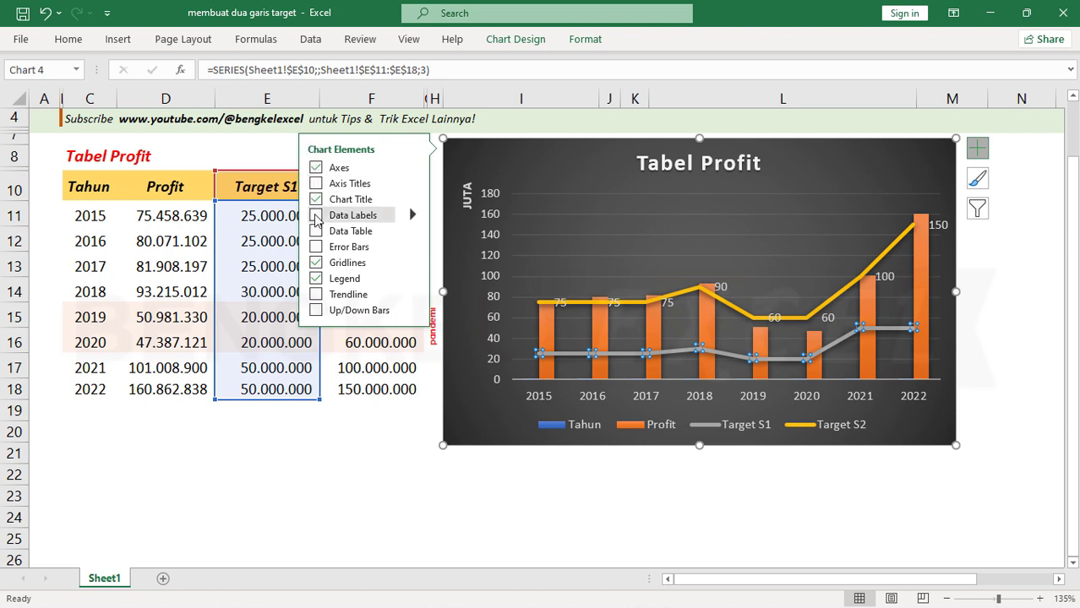
pyautogui.click(315, 215)
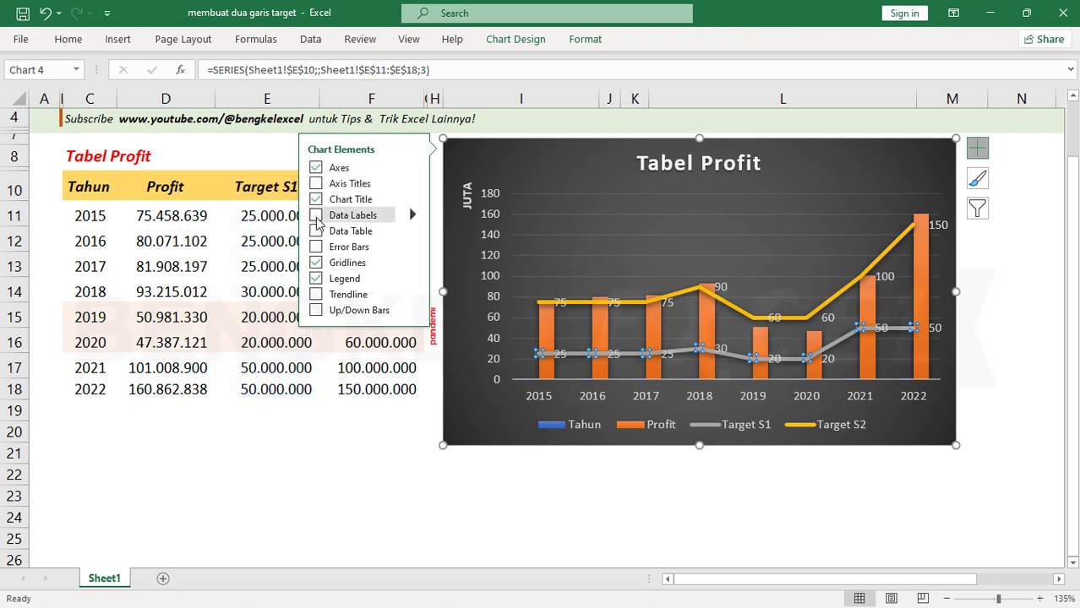
pyautogui.click(493, 495)
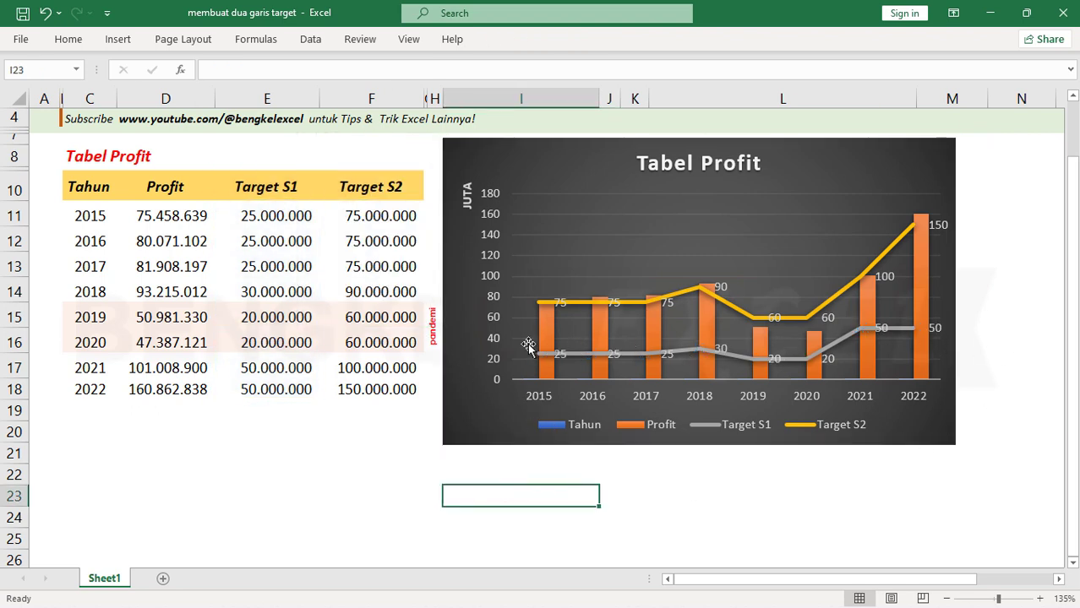
# Add data labels above the Profit columns.
pyautogui.click(925, 276)
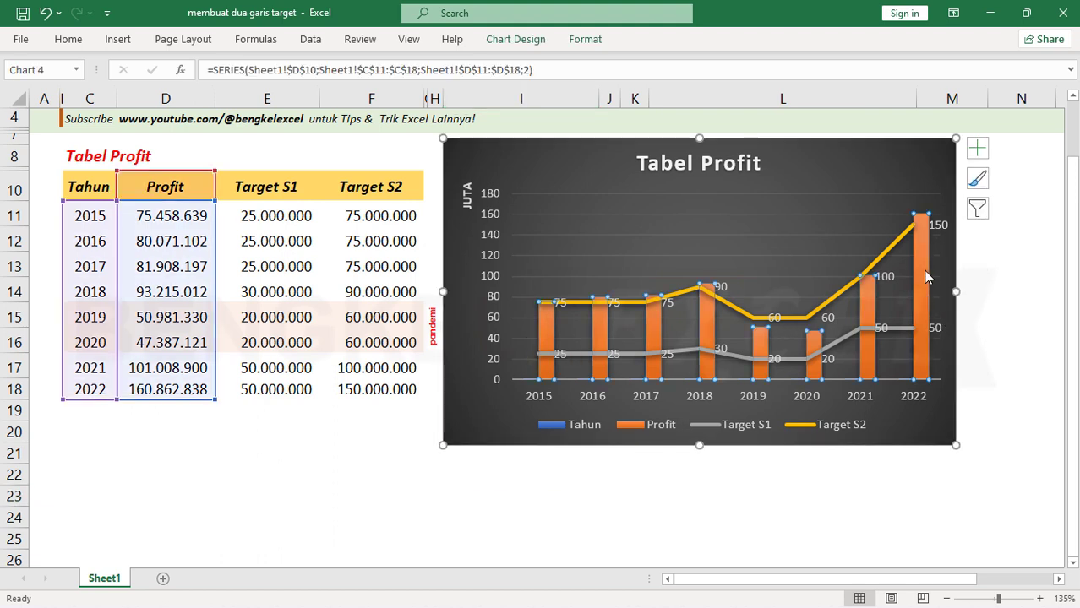
pyautogui.click(978, 150)
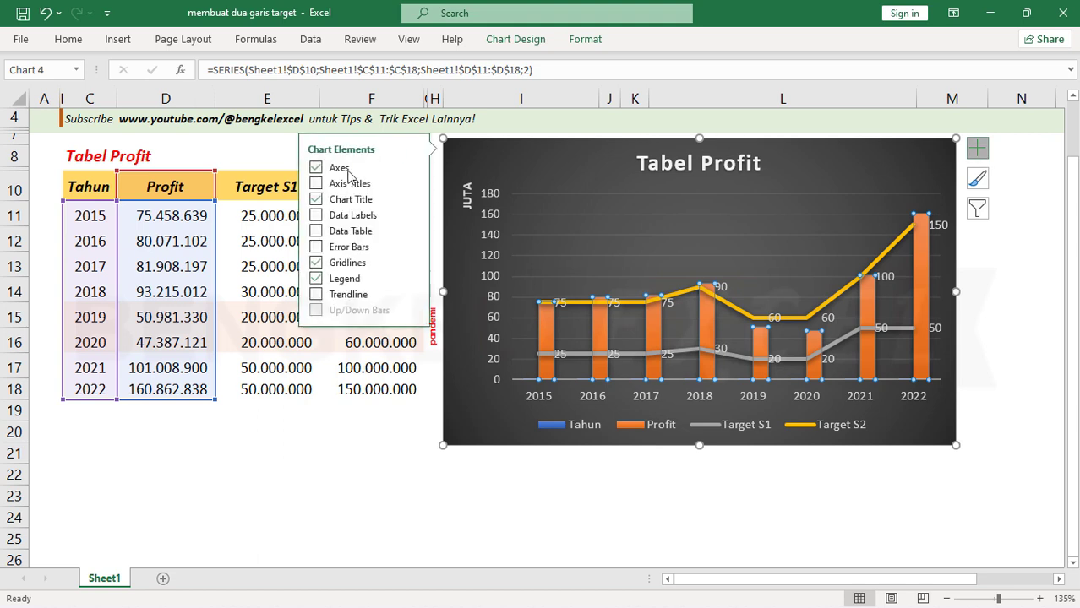
pyautogui.click(315, 215)
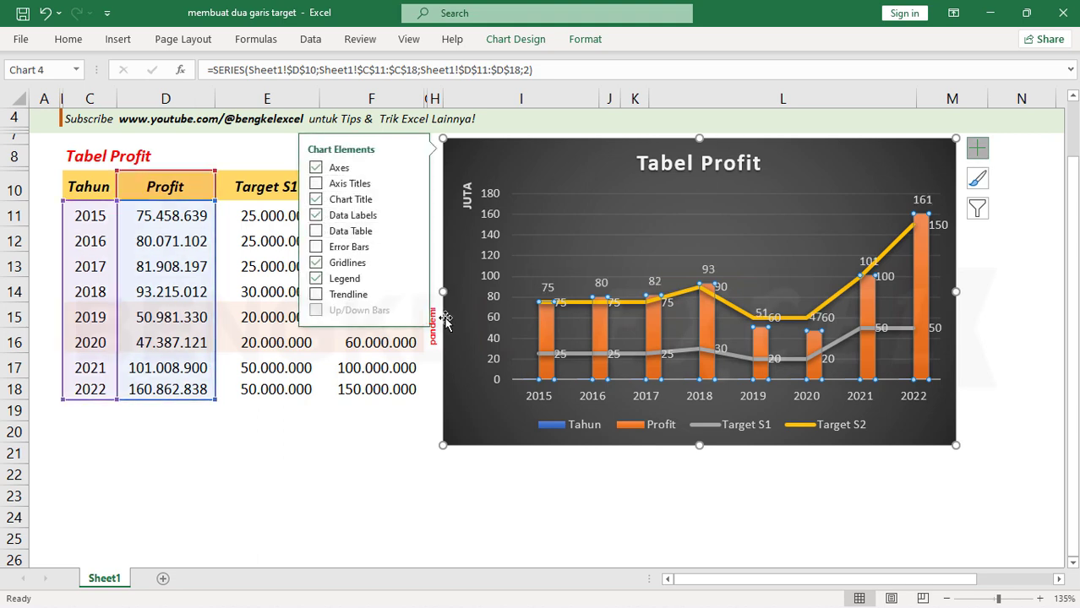
pyautogui.click(528, 474)
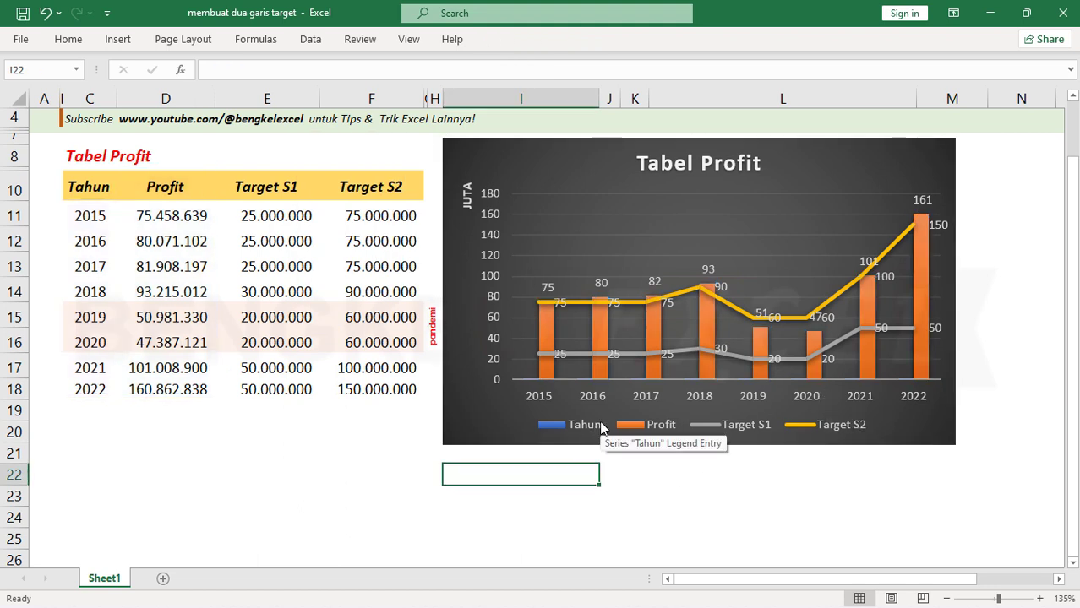
# Select all the Profit data labels and switch to the Home commands.
pyautogui.moveTo(543, 338)
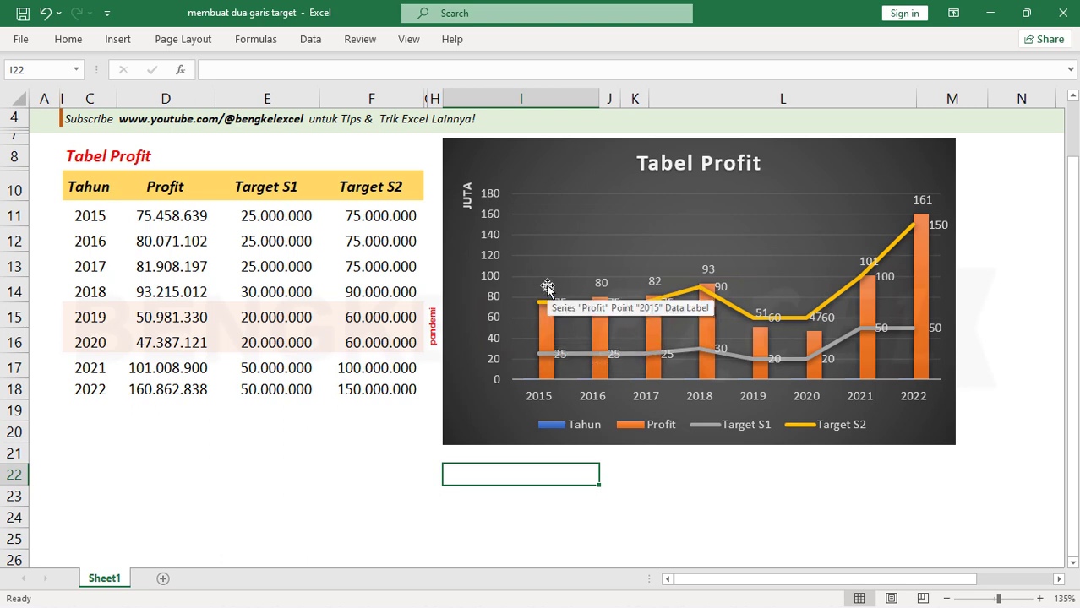
pyautogui.click(550, 287)
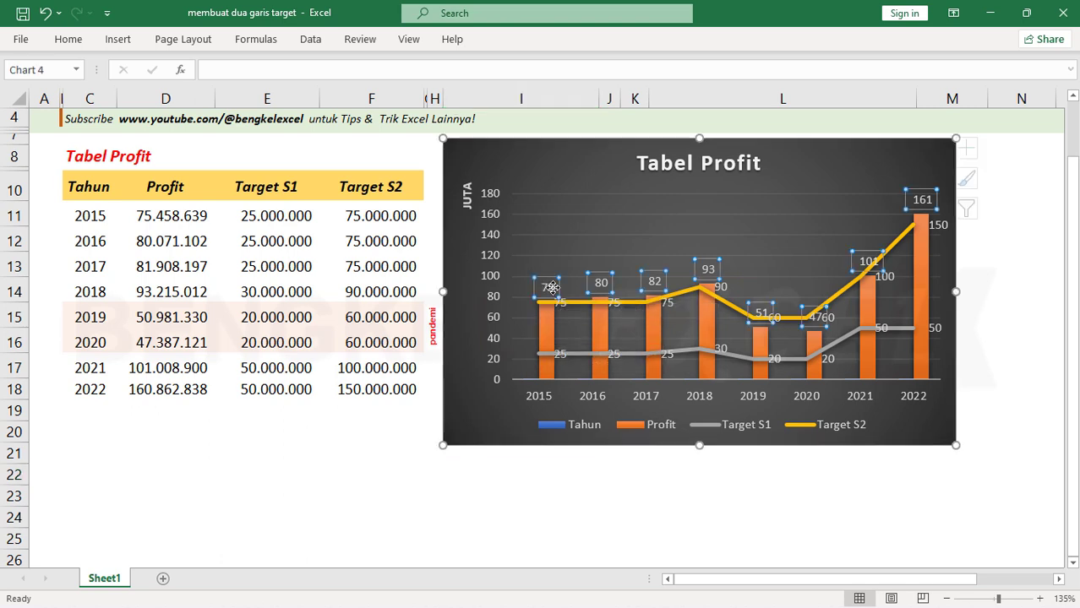
pyautogui.click(74, 42)
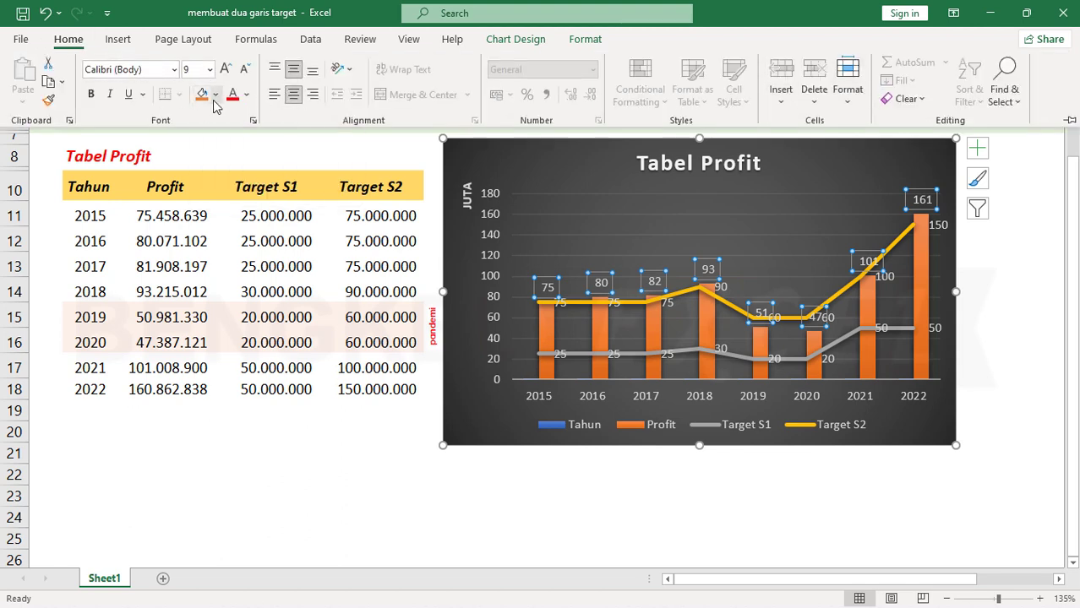
# Give the Profit data labels a dark green fill.
pyautogui.click(215, 101)
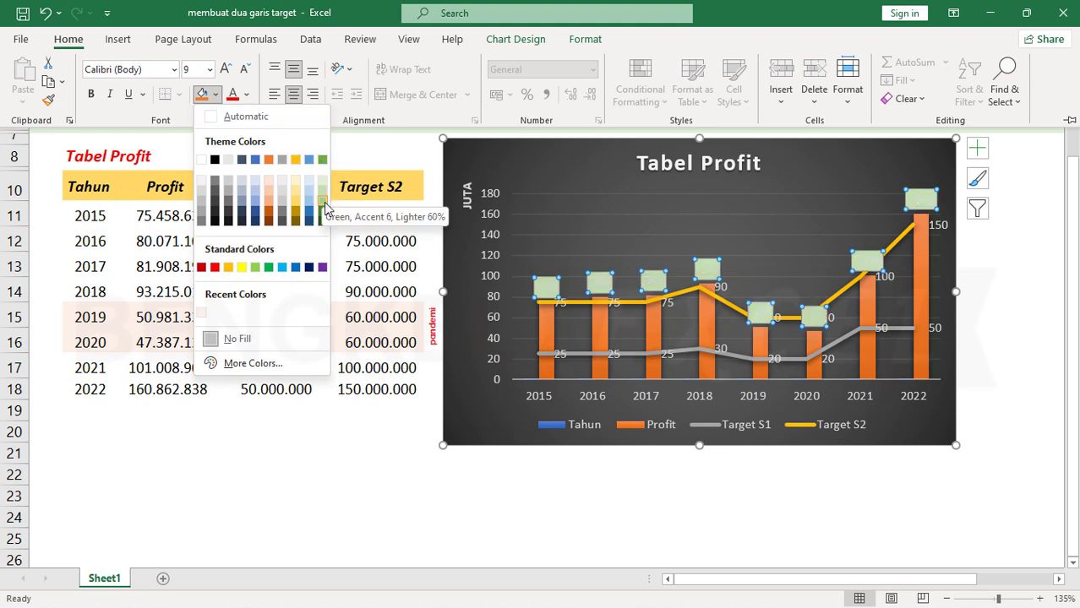
pyautogui.click(323, 211)
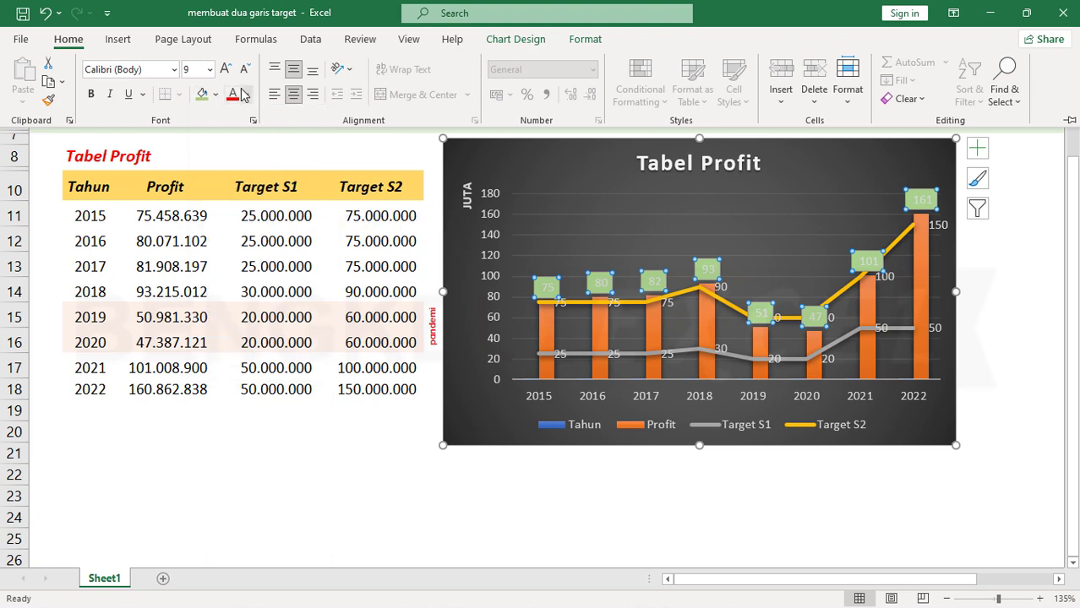
pyautogui.click(216, 94)
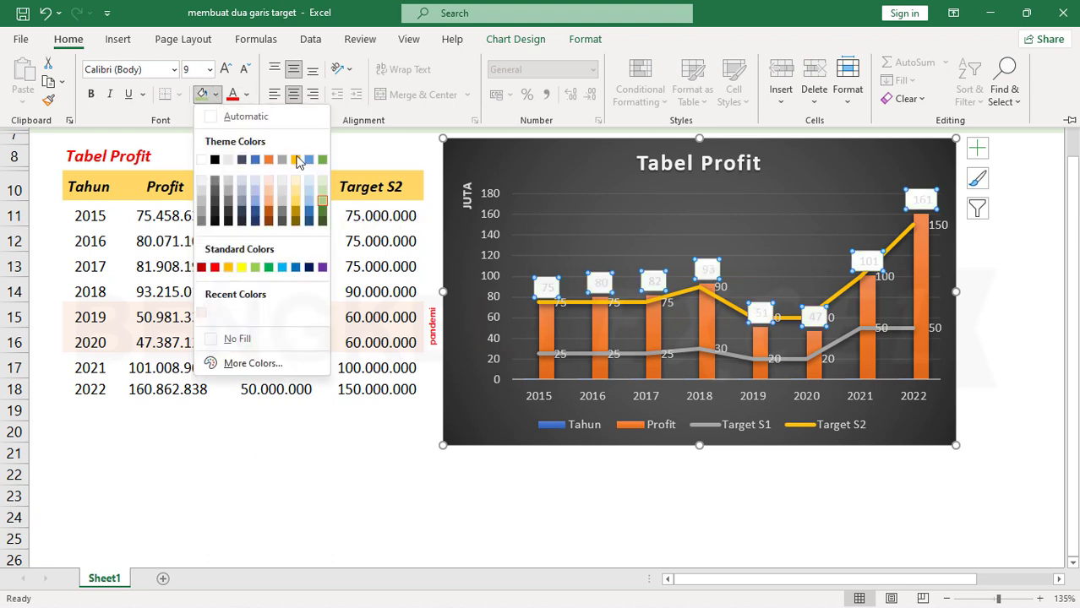
pyautogui.click(321, 210)
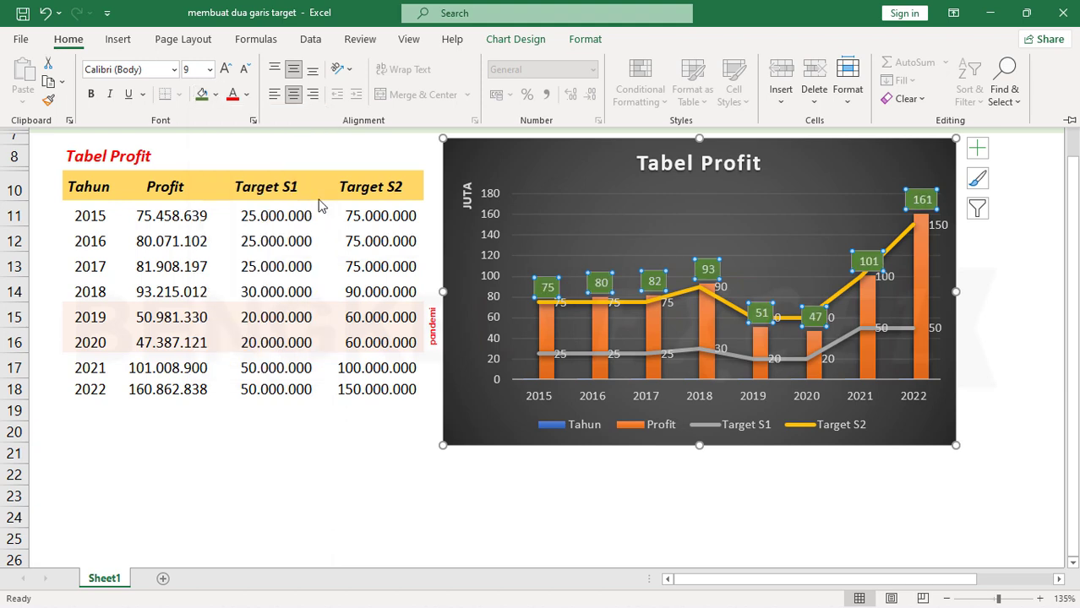
# Make the Profit label text bold, italic and yellow.
pyautogui.click(90, 94)
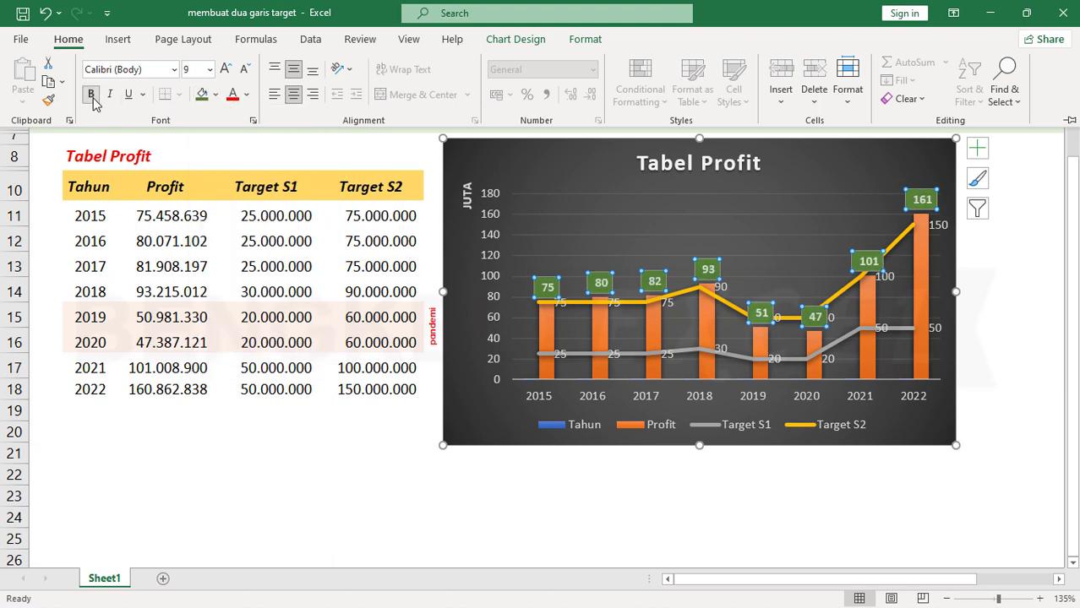
pyautogui.click(110, 95)
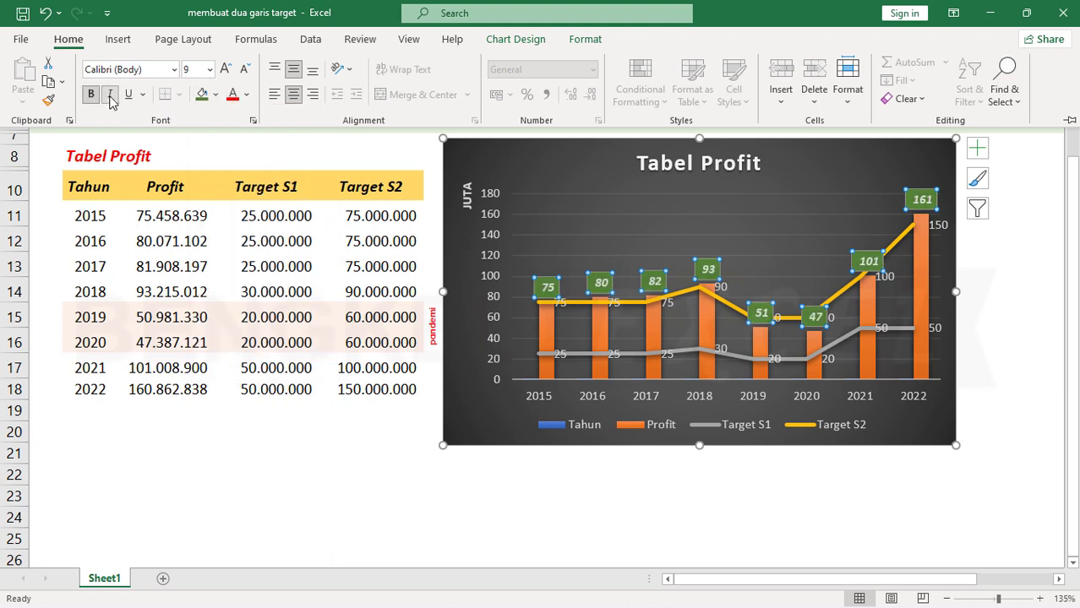
pyautogui.click(233, 95)
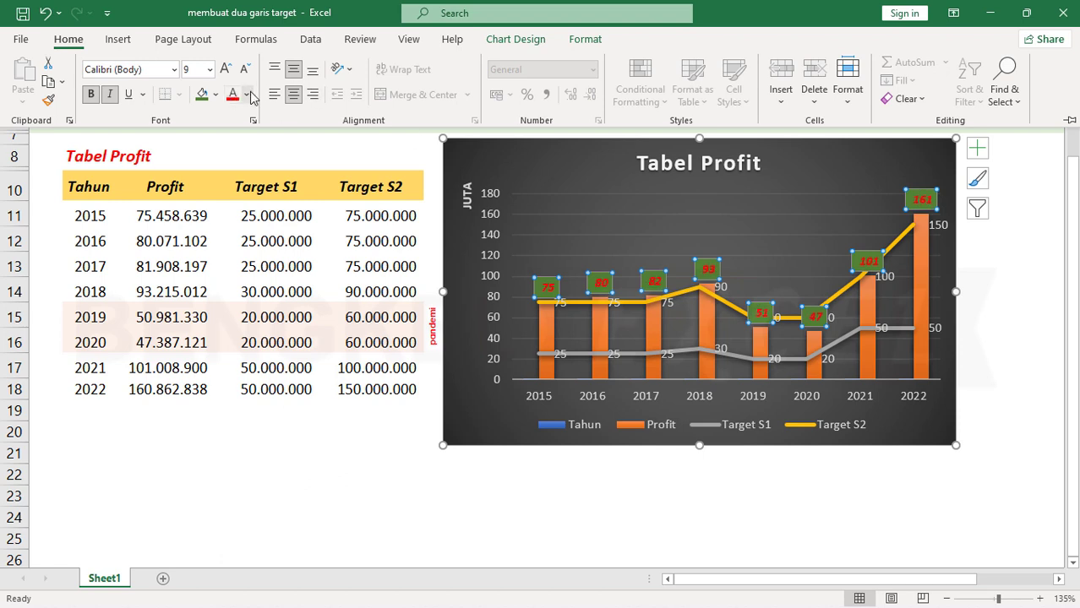
pyautogui.click(246, 95)
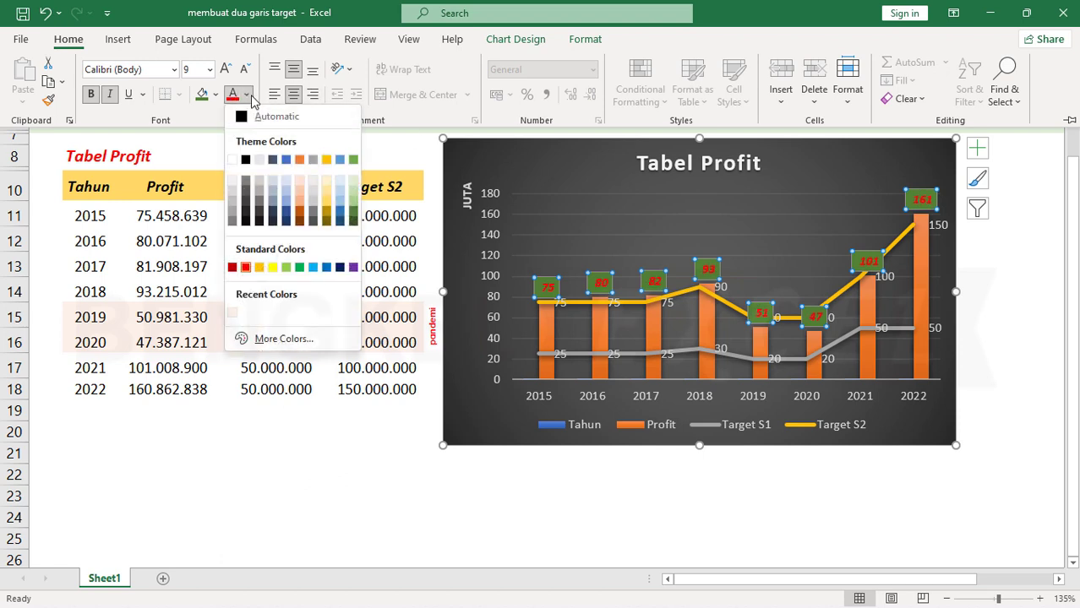
pyautogui.click(272, 267)
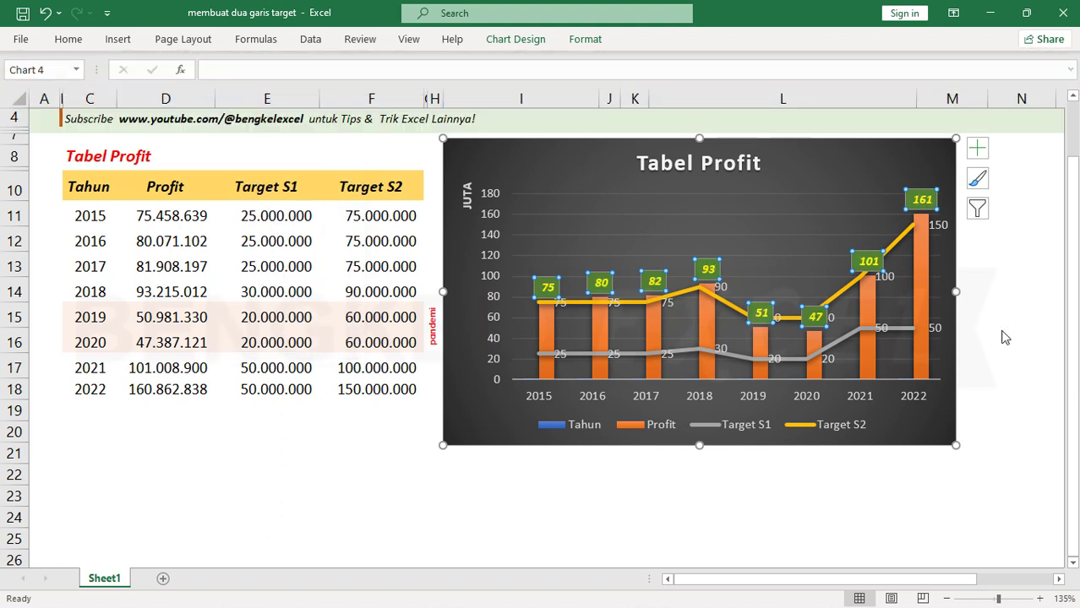
pyautogui.click(1007, 270)
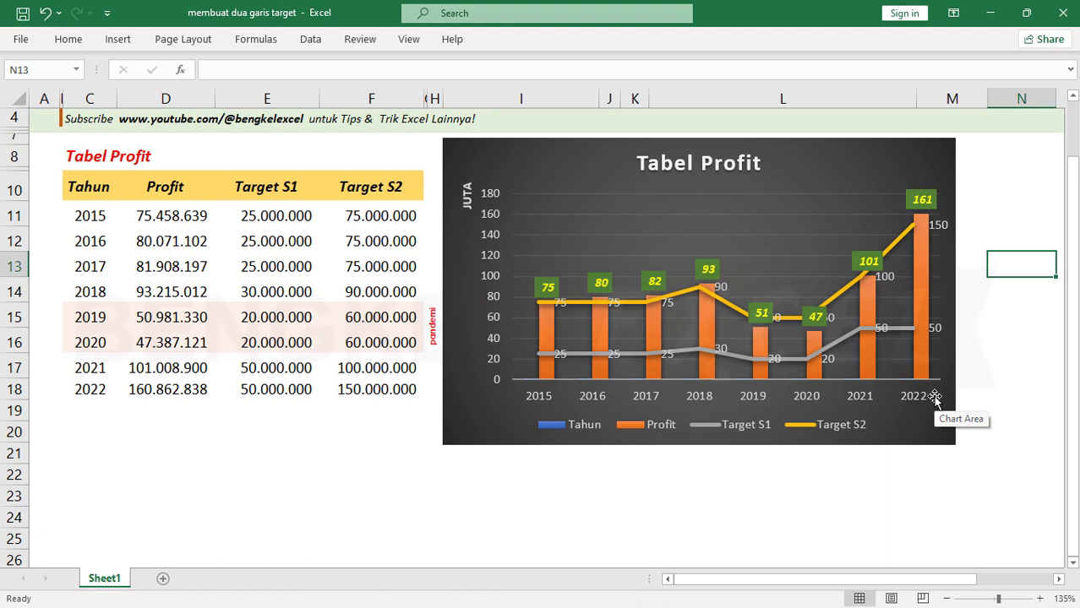
pyautogui.scroll(1, 998, 413)
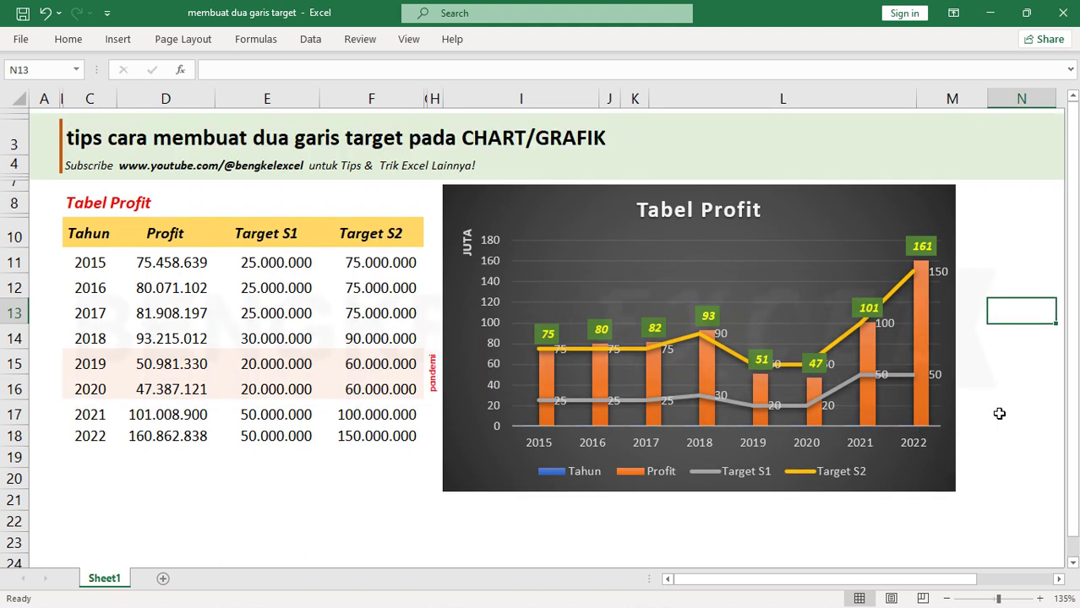
pyautogui.click(287, 338)
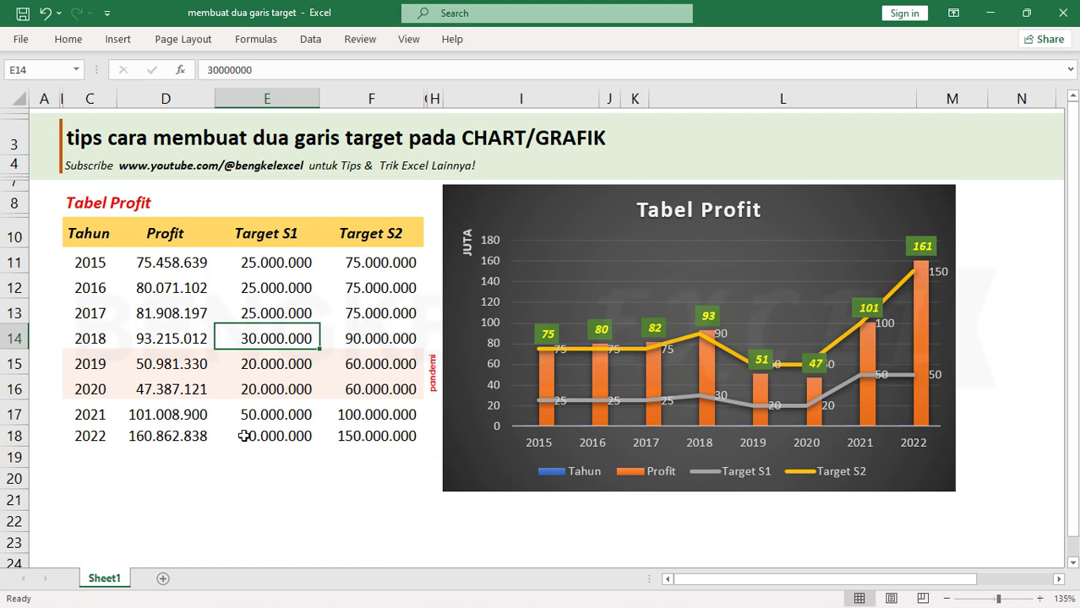
pyautogui.click(240, 463)
pyautogui.click(291, 499)
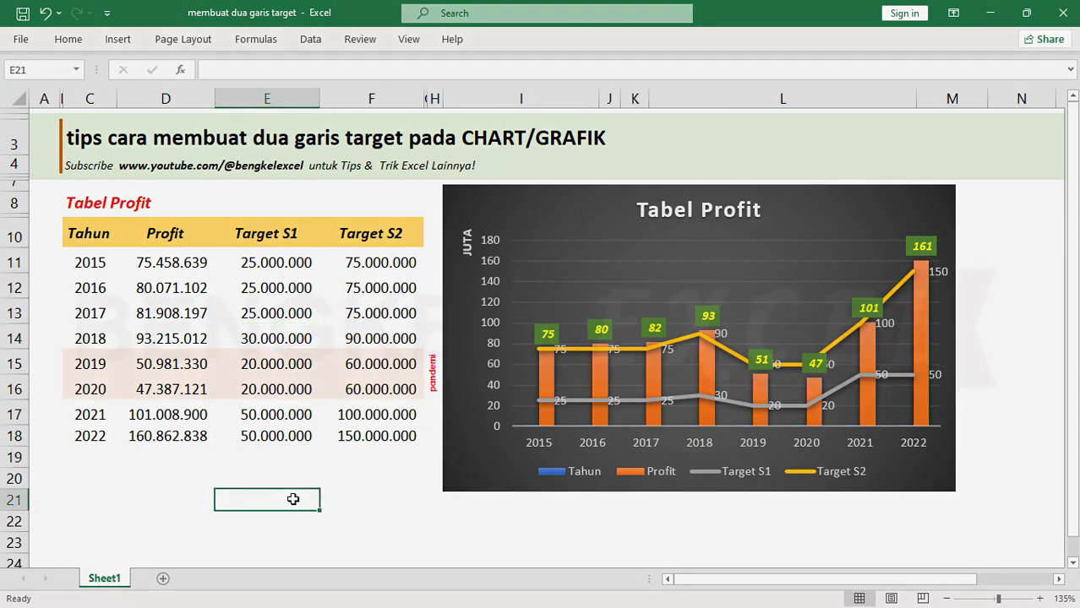
pyautogui.click(323, 415)
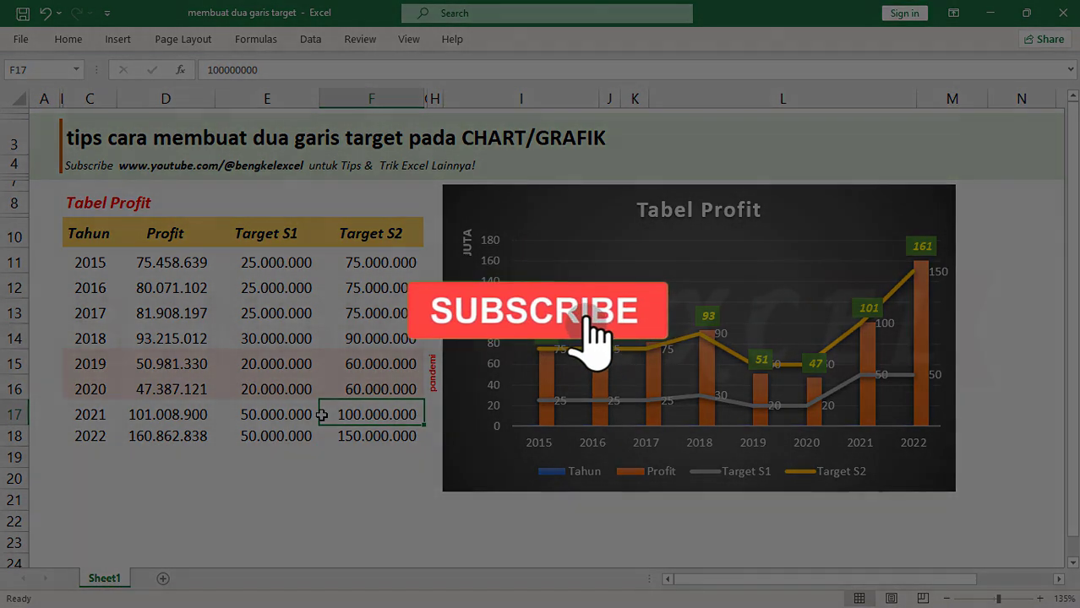
pyautogui.click(258, 358)
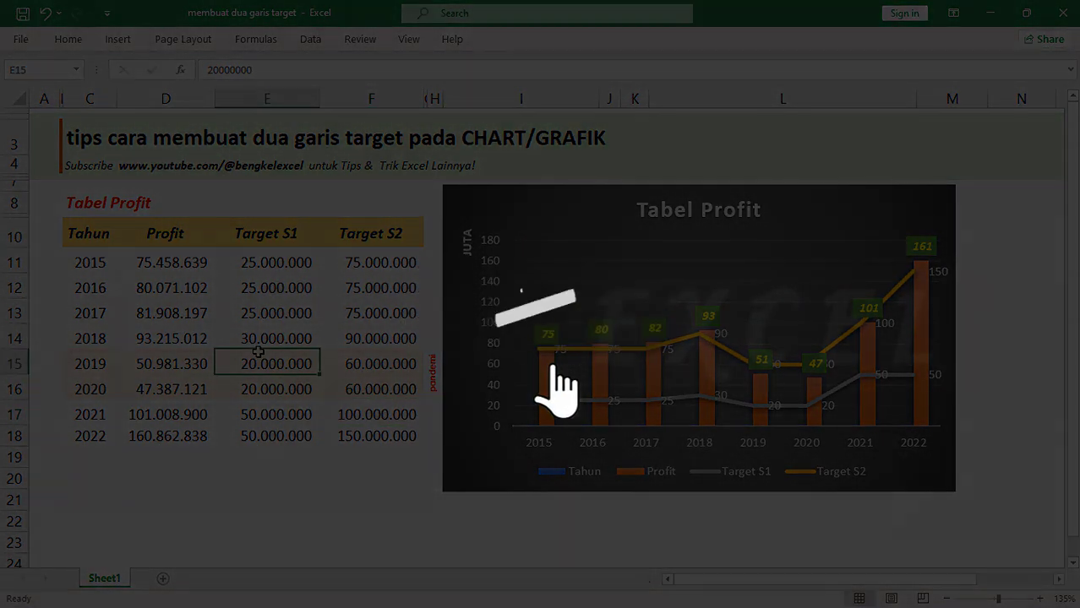